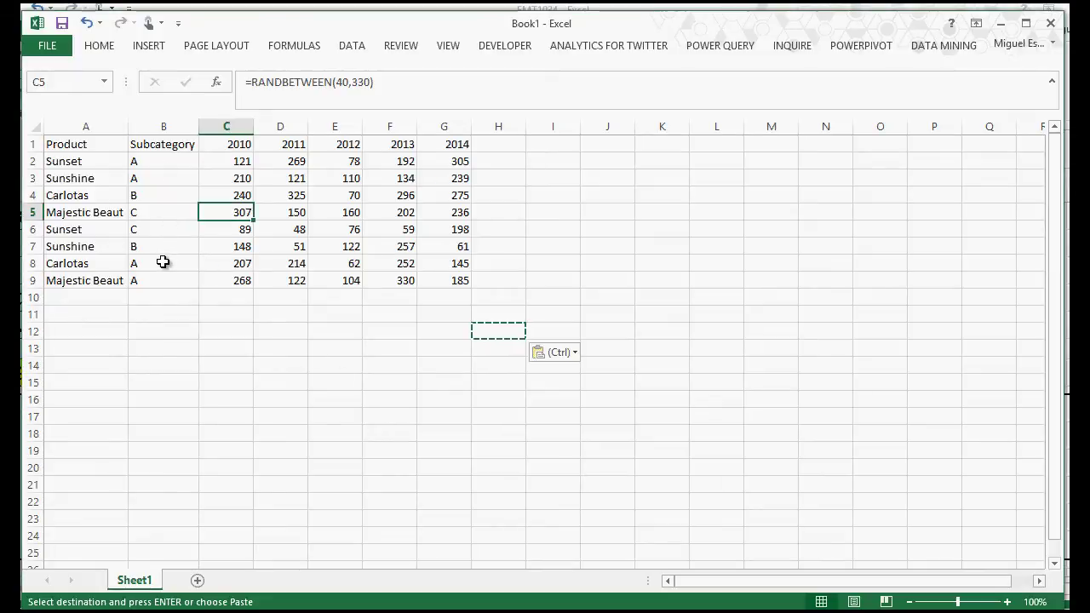
Look over the data by selecting the Product and Subcategory cells and the 2010 header
left_click(162, 260)
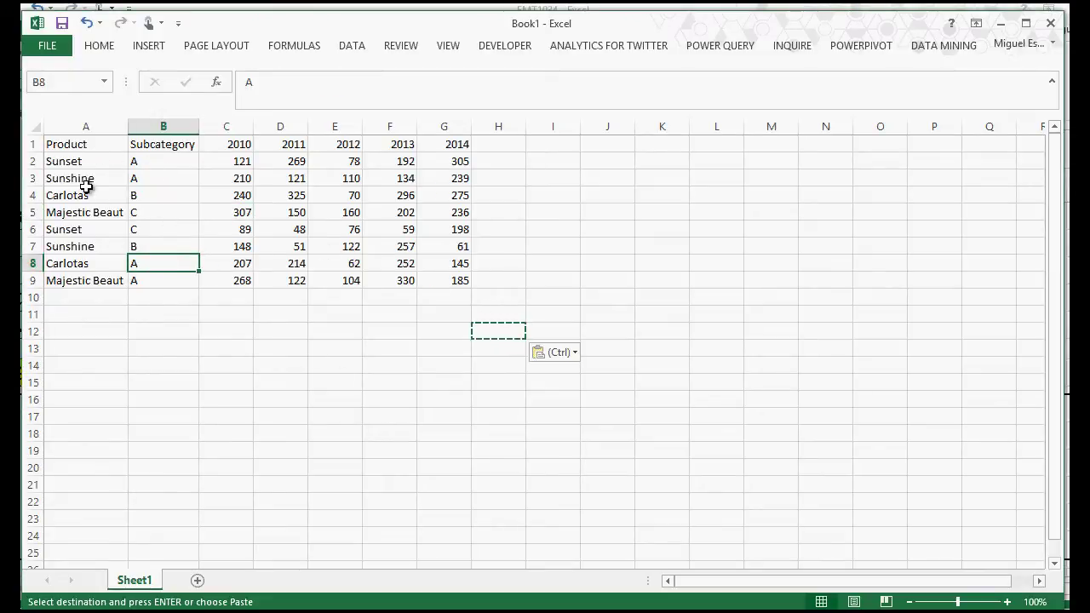
left_click(82, 126)
left_click(95, 161)
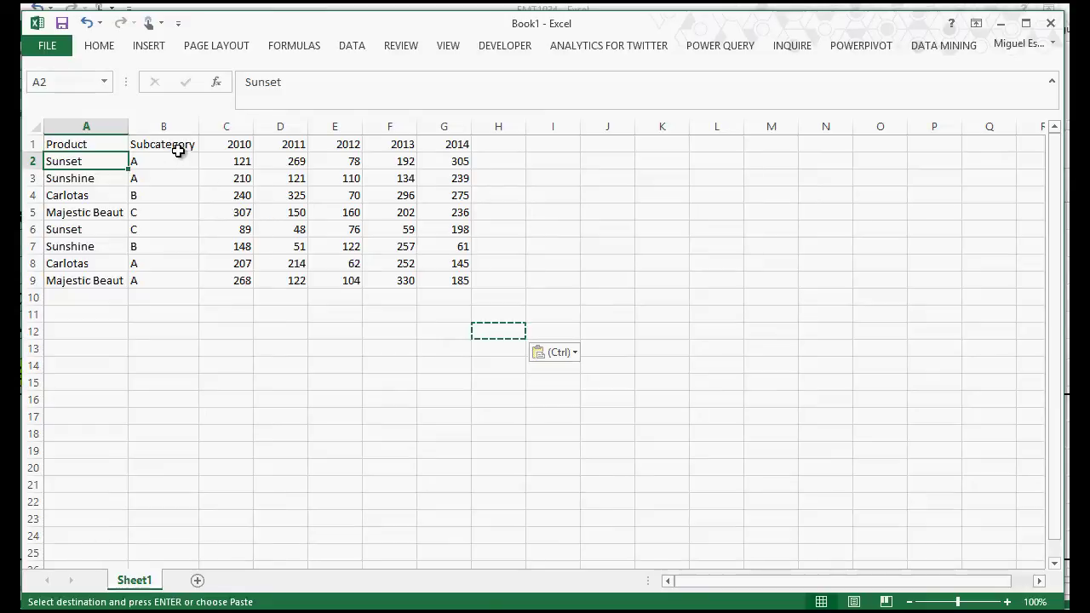
left_click(182, 147)
left_click(85, 162)
left_click(184, 148)
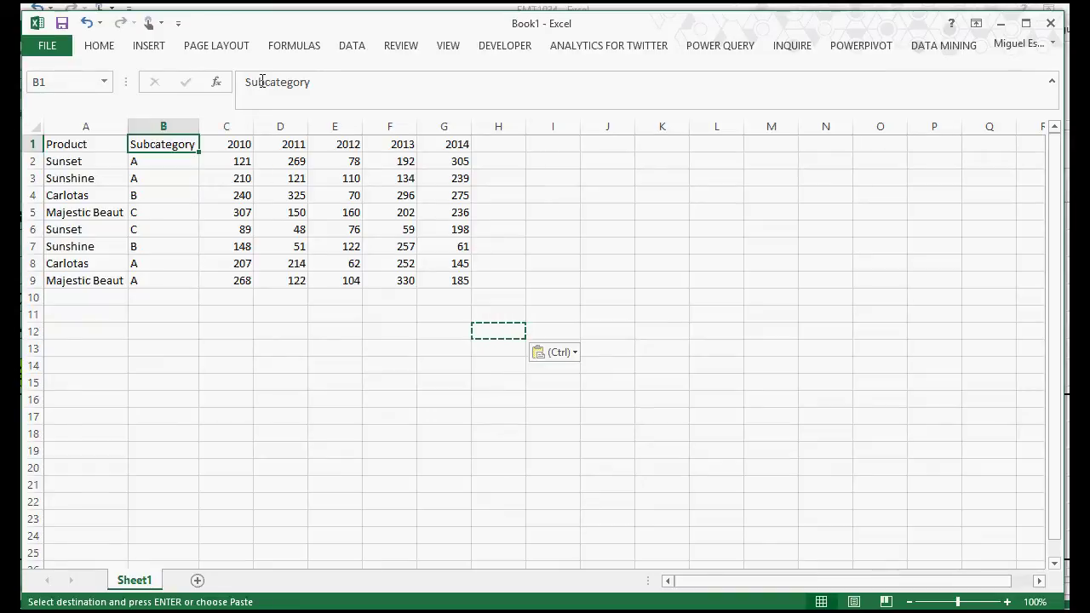
left_click(241, 146)
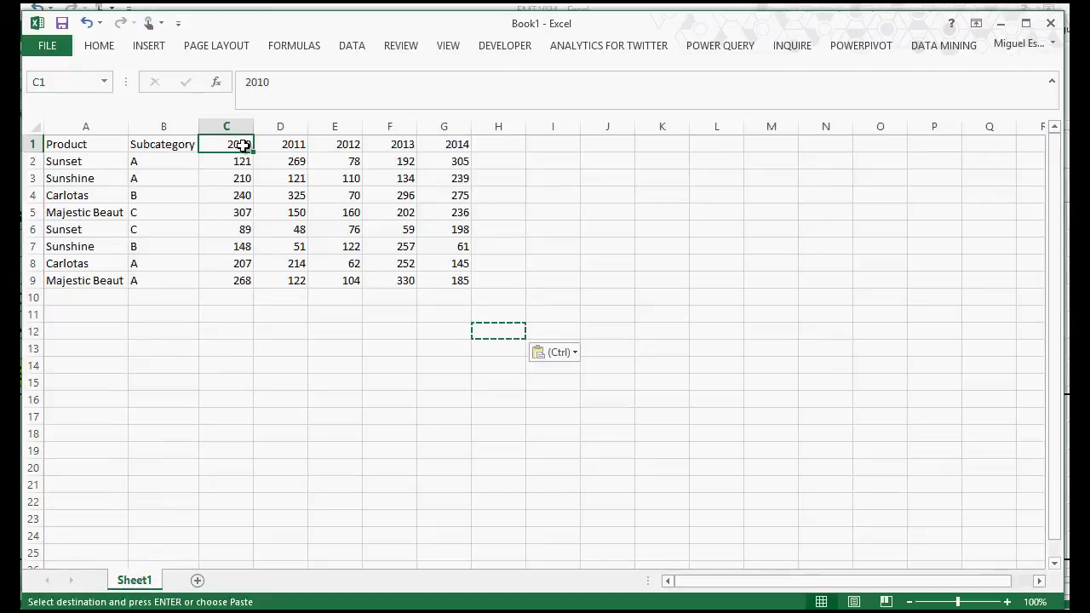
left_click_drag(181, 145, 130, 281)
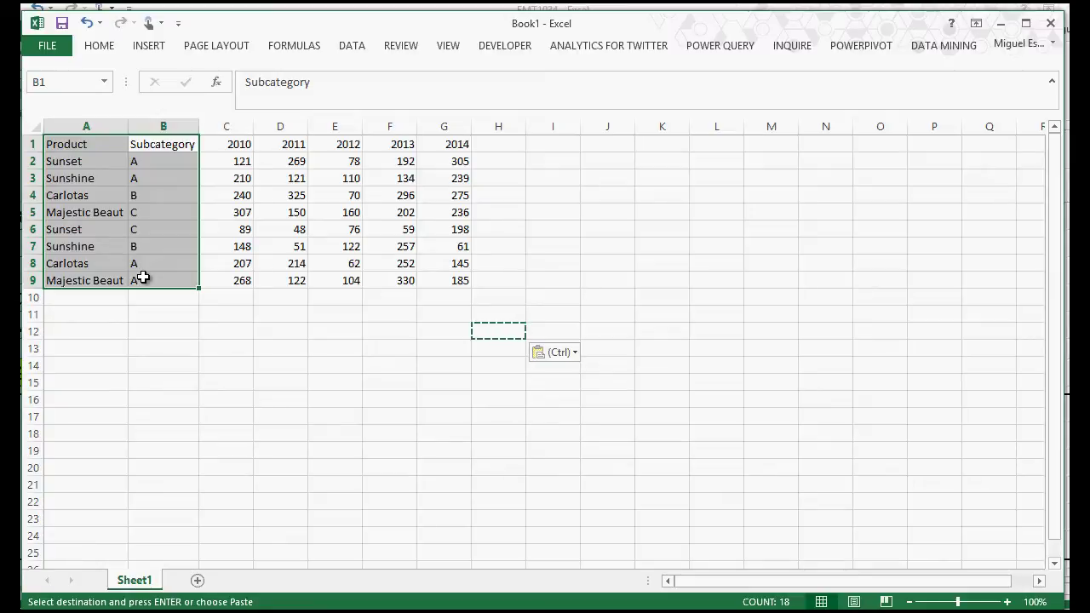
Select the 2010–2014 headers, the C2:G9 yearly values, then the A1:B9 product labels
left_click_drag(239, 146, 453, 147)
left_click(457, 280)
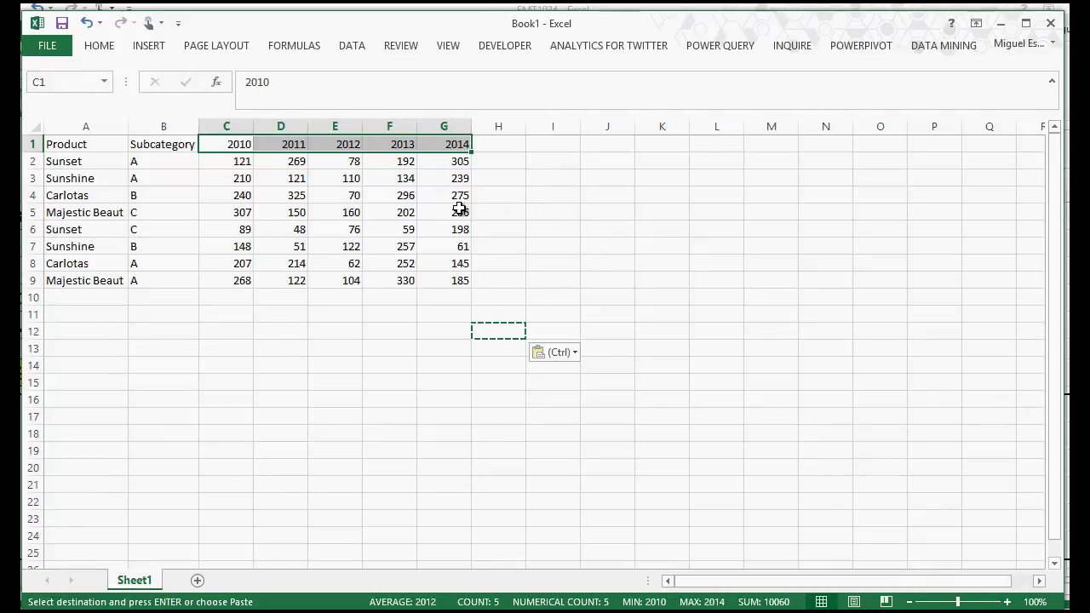
left_click_drag(237, 143, 442, 144)
left_click_drag(236, 162, 465, 283)
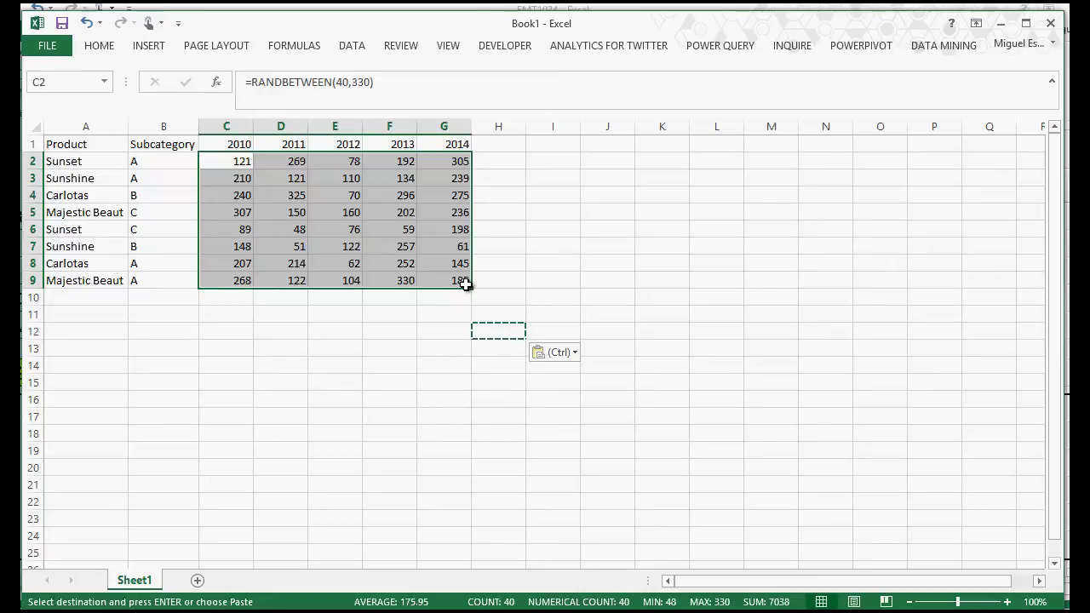
left_click(163, 285)
left_click_drag(104, 214, 28, 117)
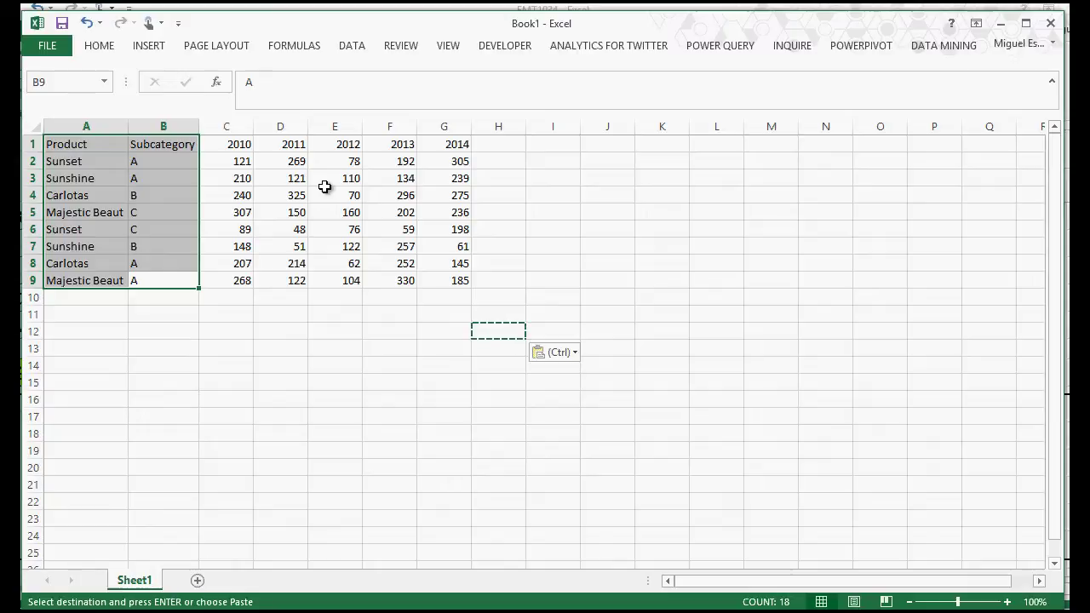
left_click(324, 214)
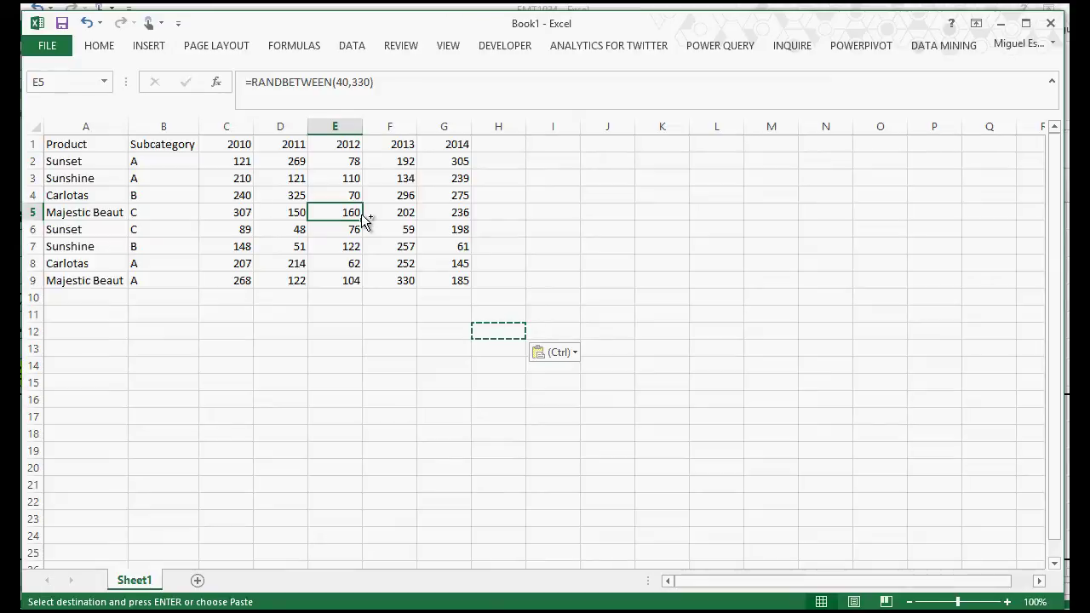
Convert A1:G9 into a table with 'My table has headers' ticked
key("ctrl+t")
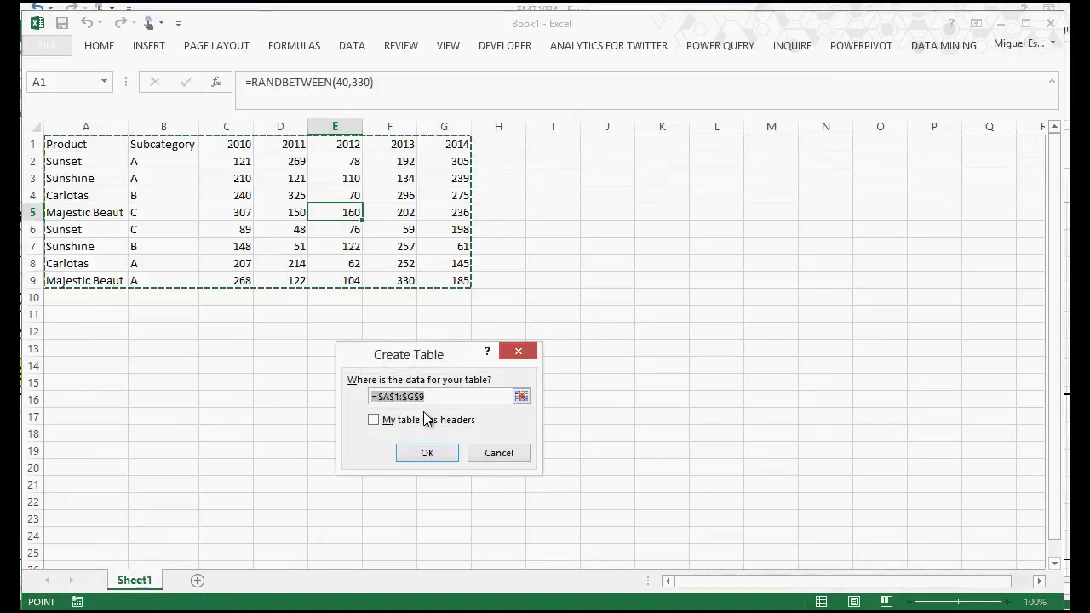
left_click(426, 419)
left_click(419, 451)
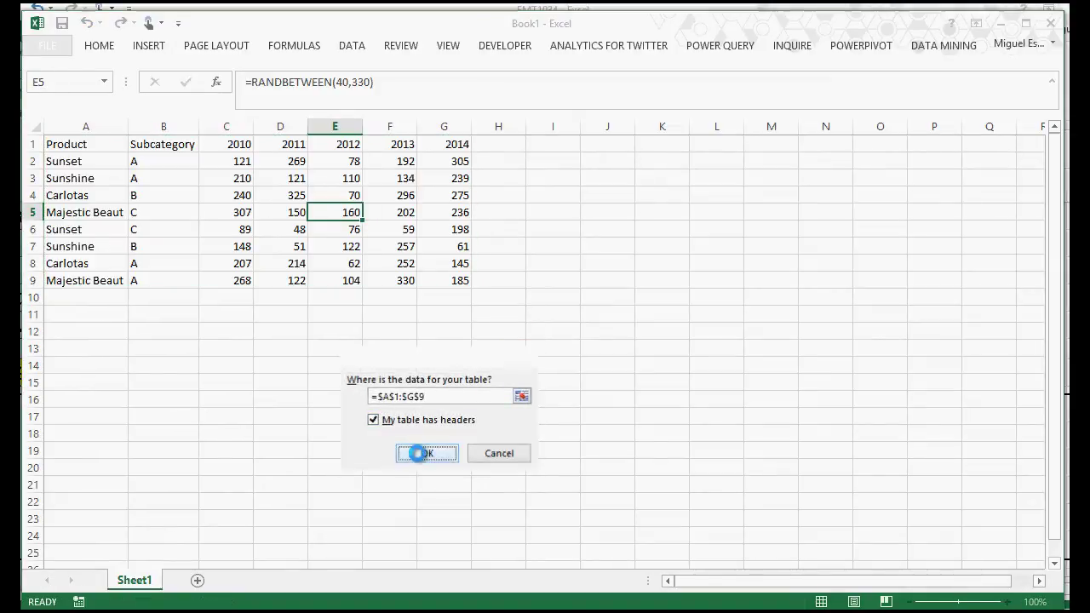
left_click(417, 252)
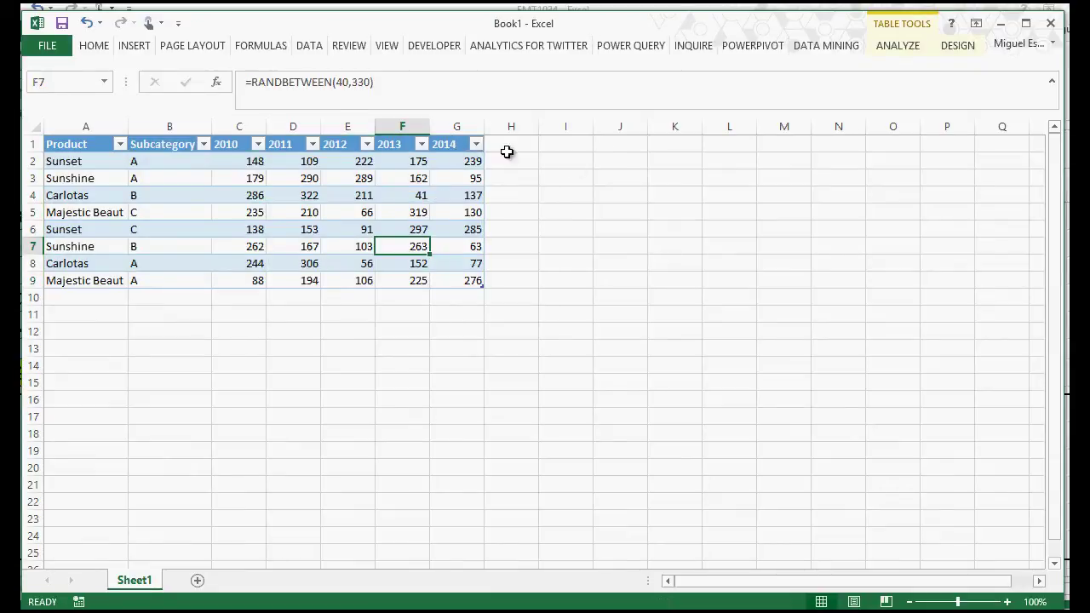
Send the product table to the Query Editor using Power Query's From Table
left_click(609, 51)
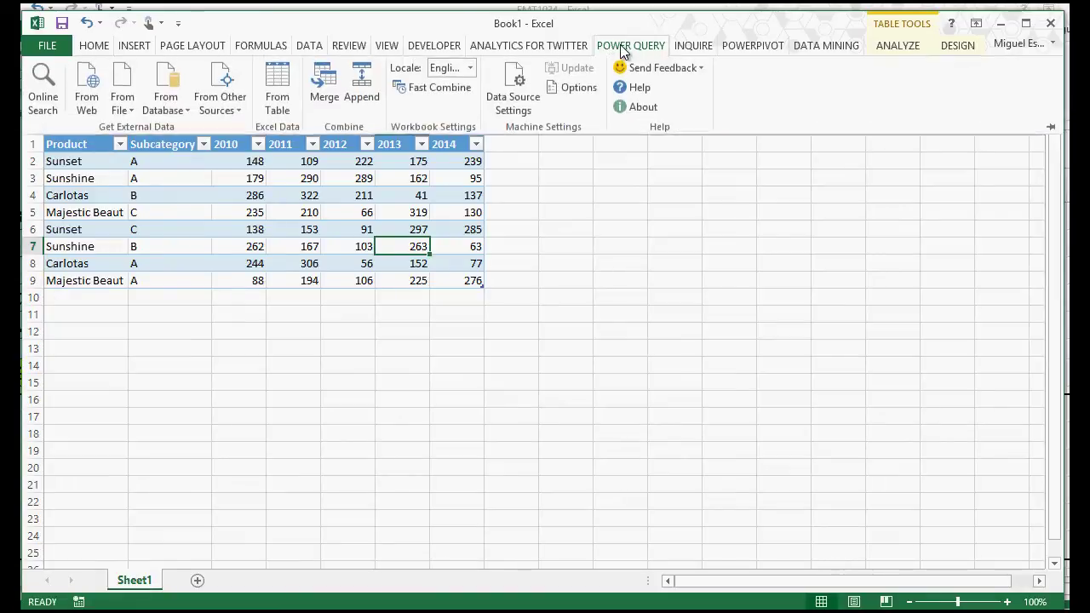
left_click(285, 107)
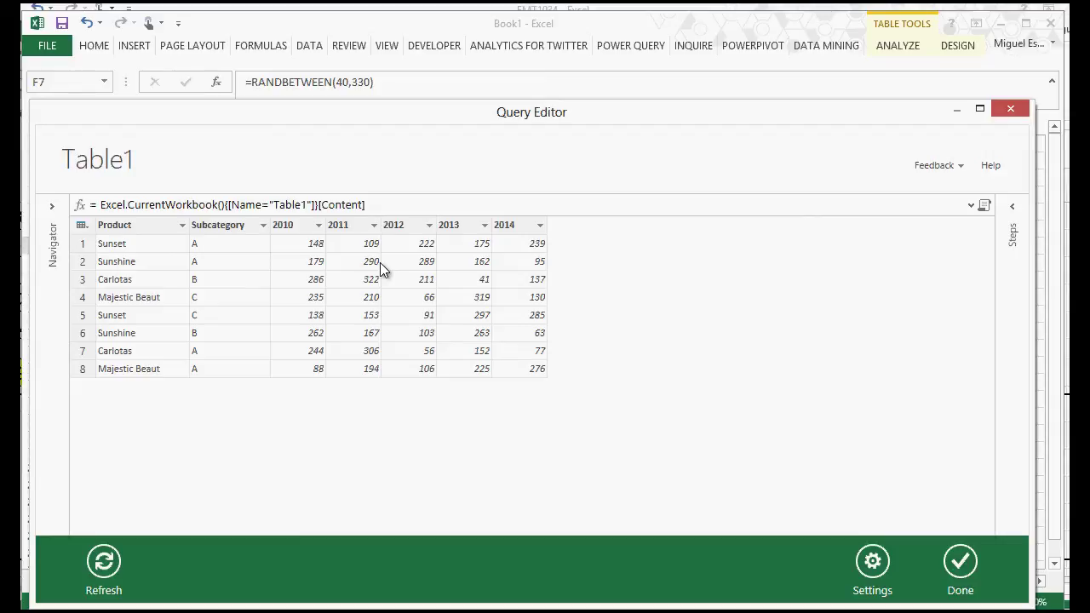
Select the 2010 through 2014 columns and unpivot them into Attribute and Value
left_click(221, 227)
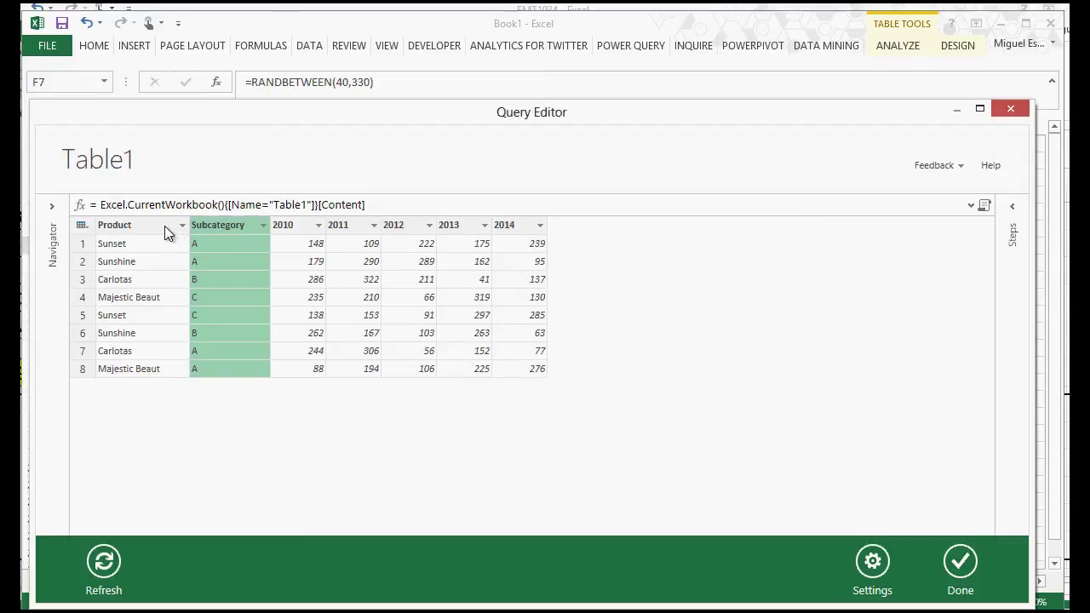
left_click(166, 226)
left_click(218, 224, "ctrl")
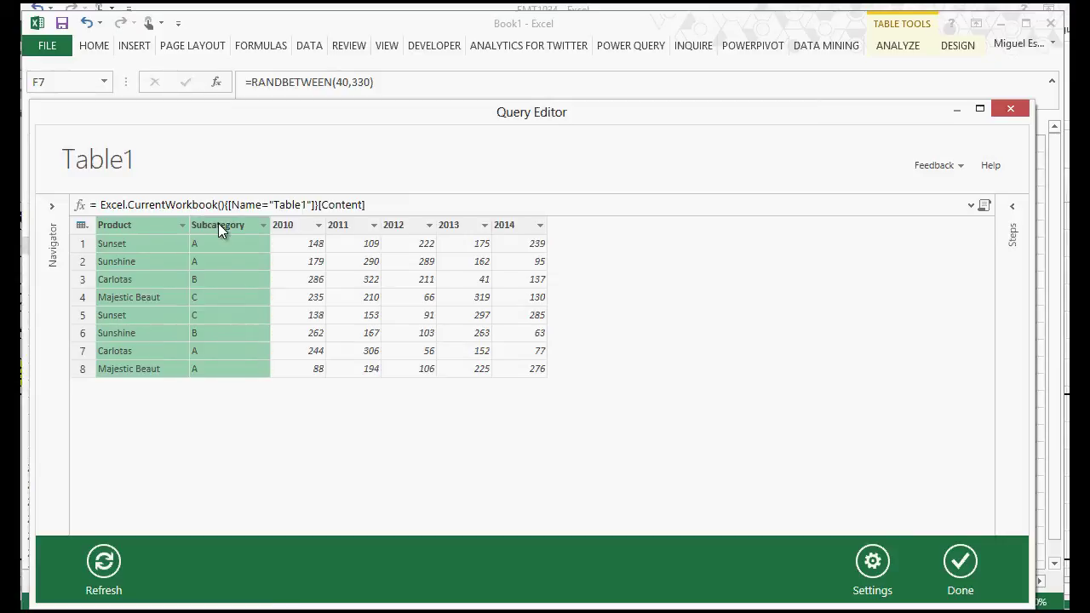
left_click(220, 263)
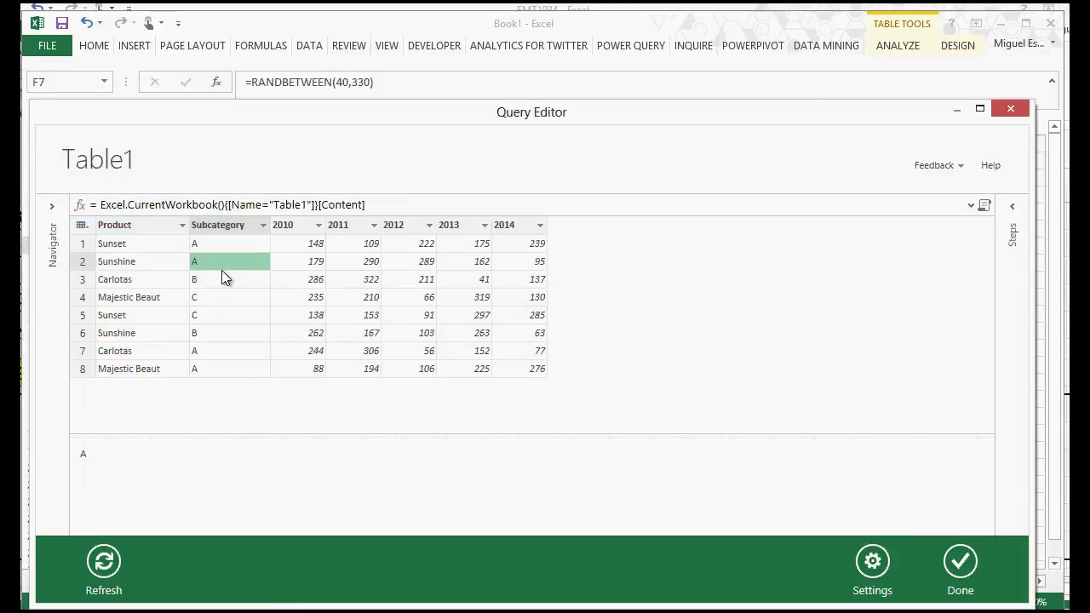
left_click(296, 226)
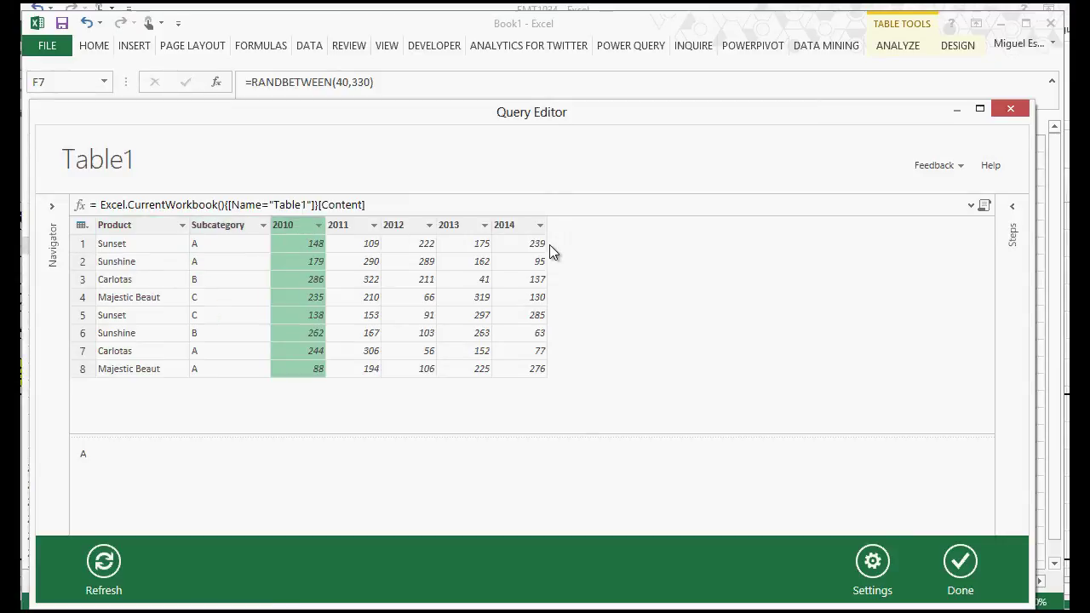
left_click(528, 224, "shift")
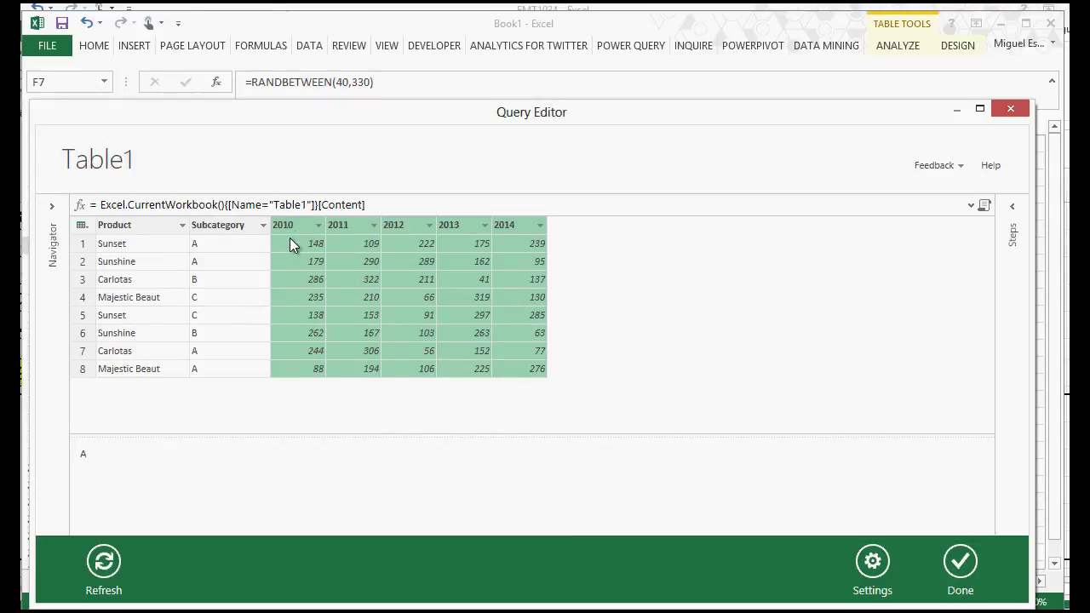
right_click(516, 229)
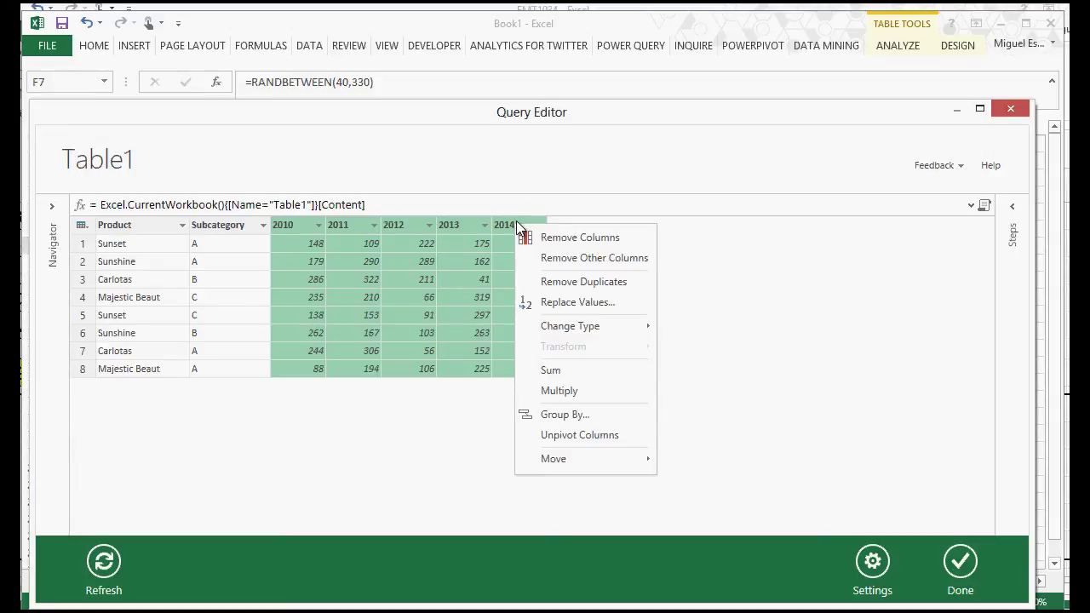
left_click(588, 438)
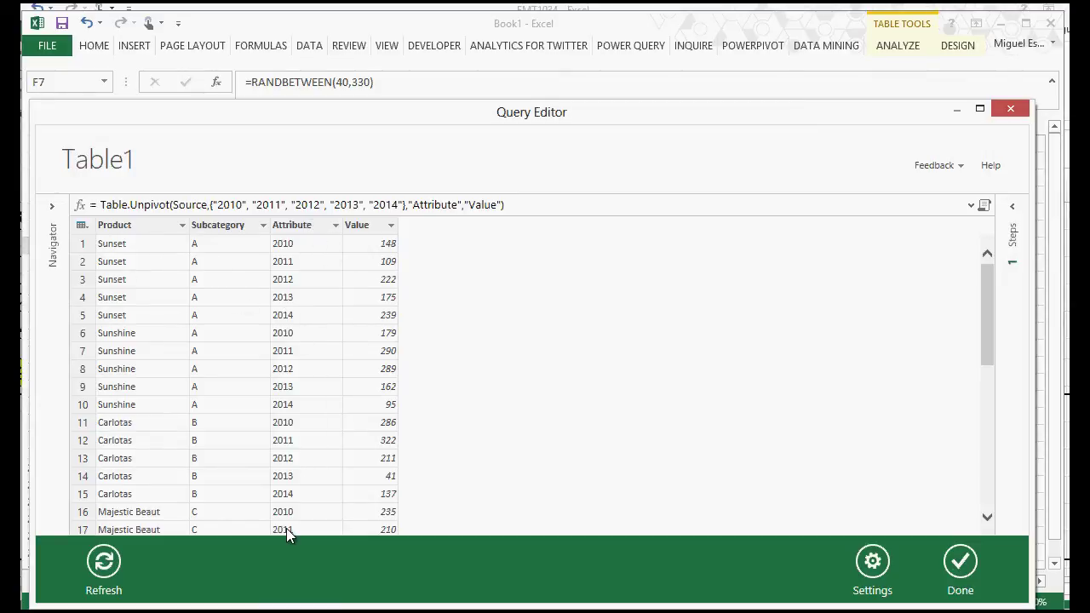
left_click(302, 225)
Rename Attribute to 'Year' and check Sunset's 2014 value of 239
type("Year")
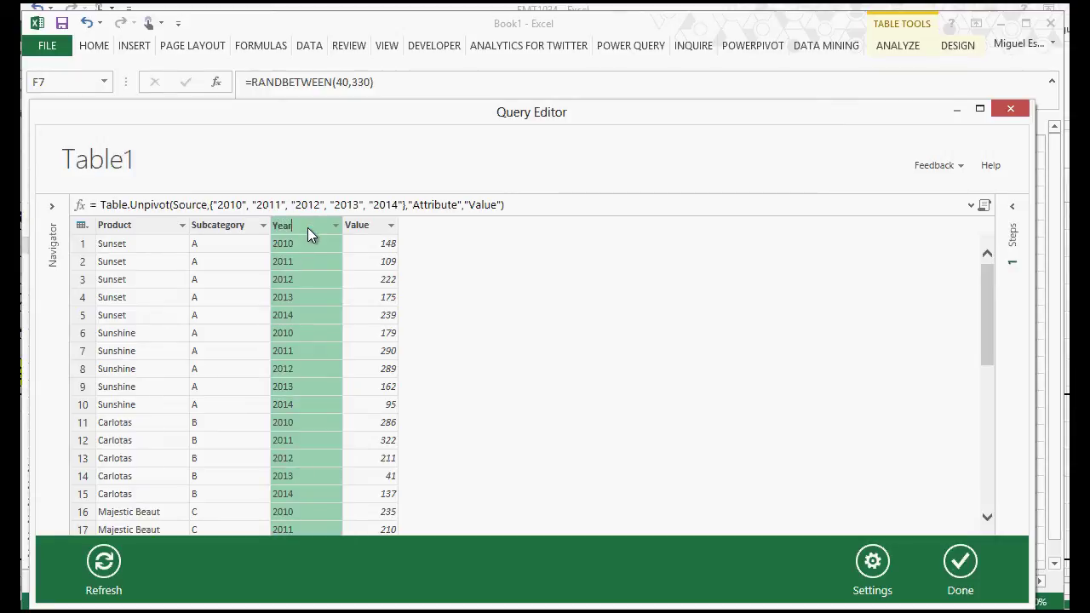
key("Return")
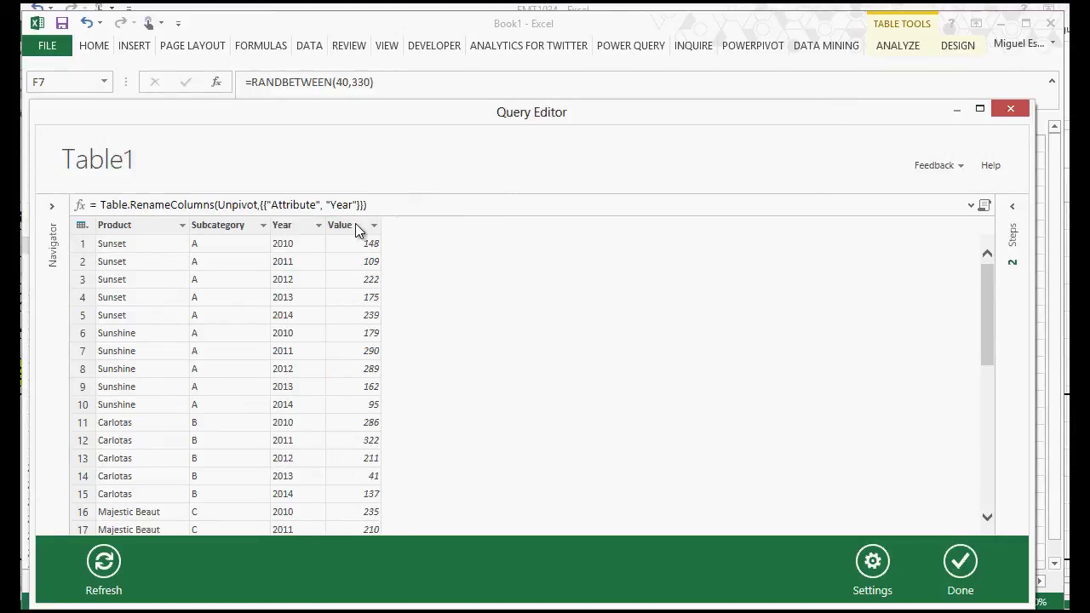
left_click(356, 227)
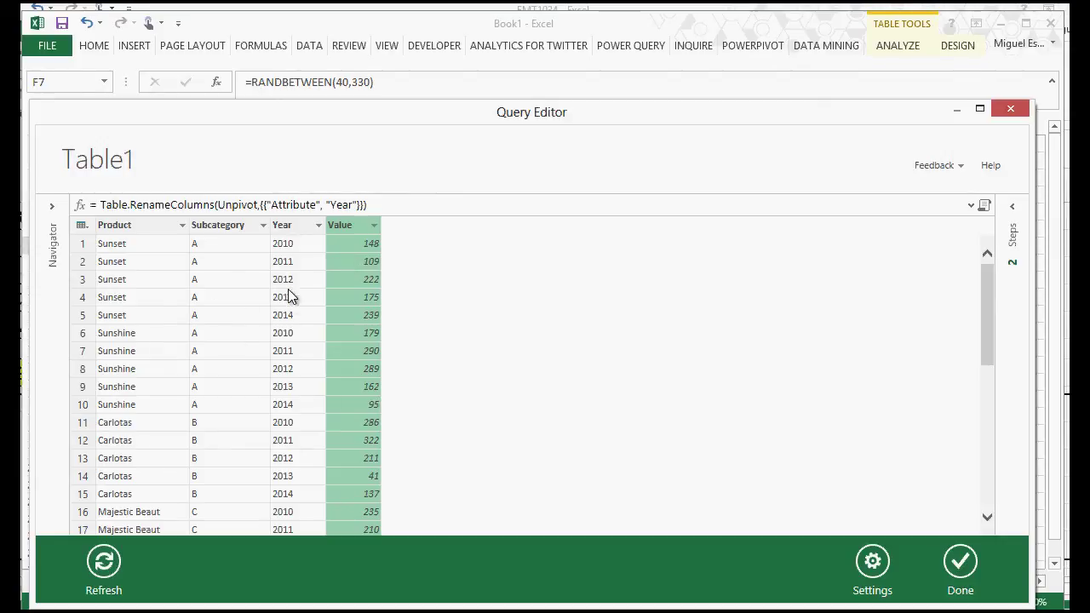
left_click(270, 319)
left_click(292, 321)
left_click(344, 315)
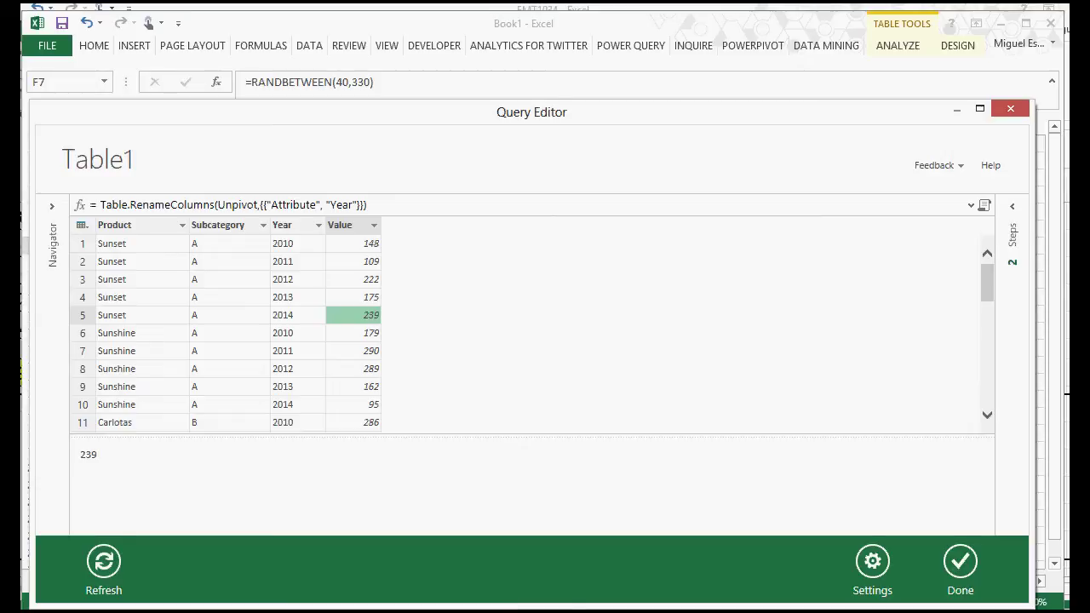
Load the query output, 40 rows, onto a new Sheet2 with Done
left_click(957, 572)
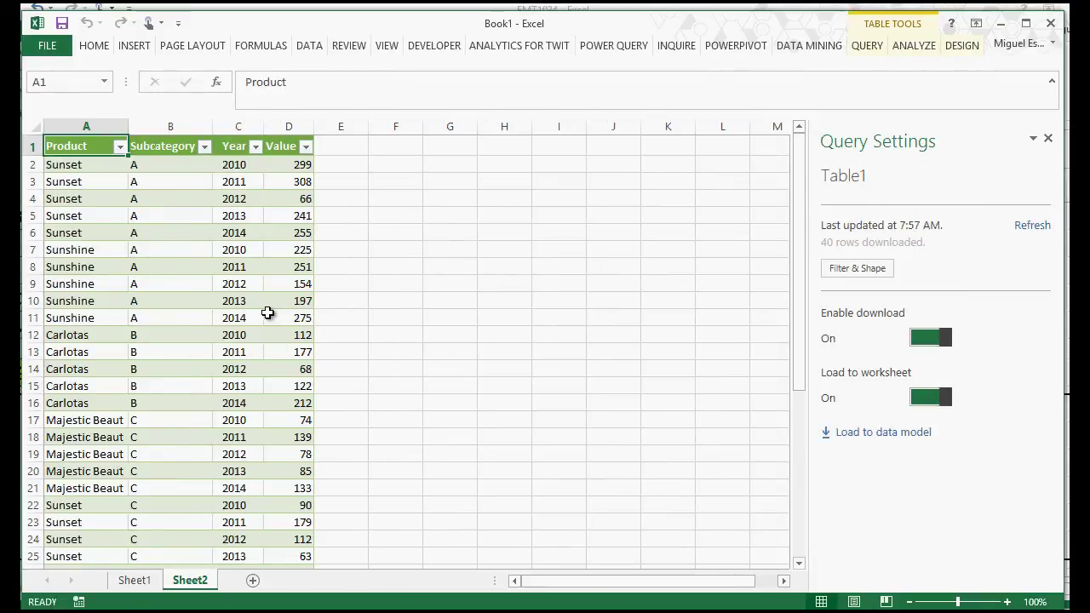
left_click(267, 314)
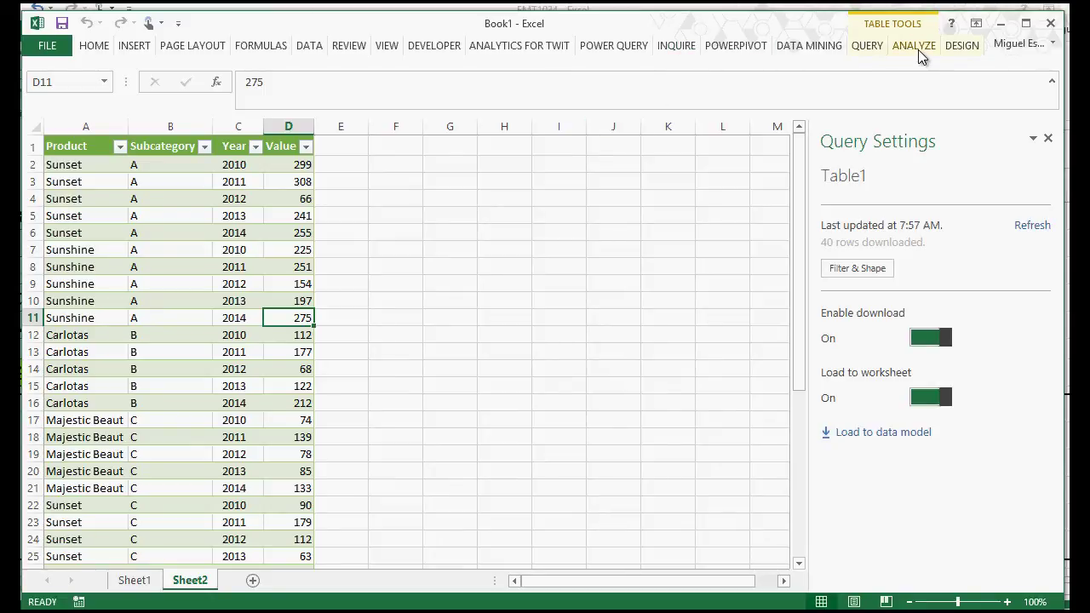
Create a PivotTable from Table2 on the existing worksheet at Sheet1!$A$11
left_click(965, 47)
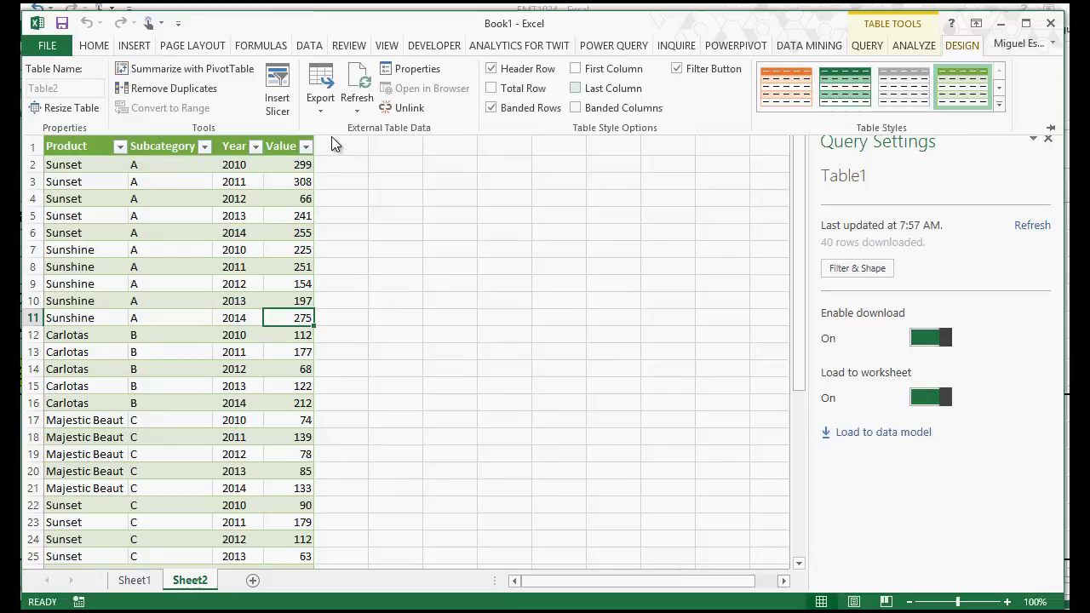
left_click(219, 76)
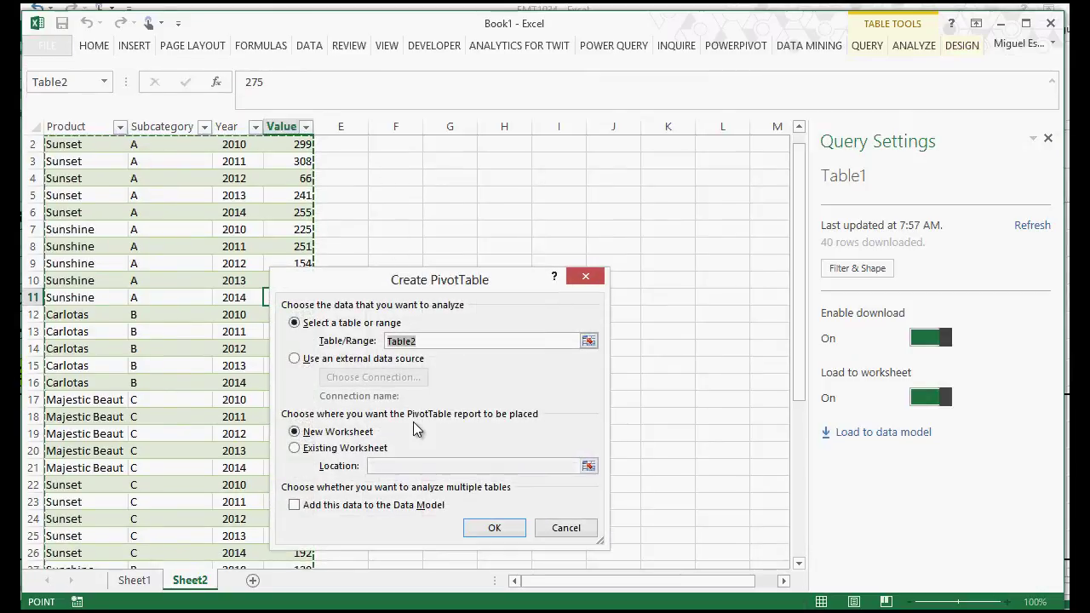
left_click(379, 449)
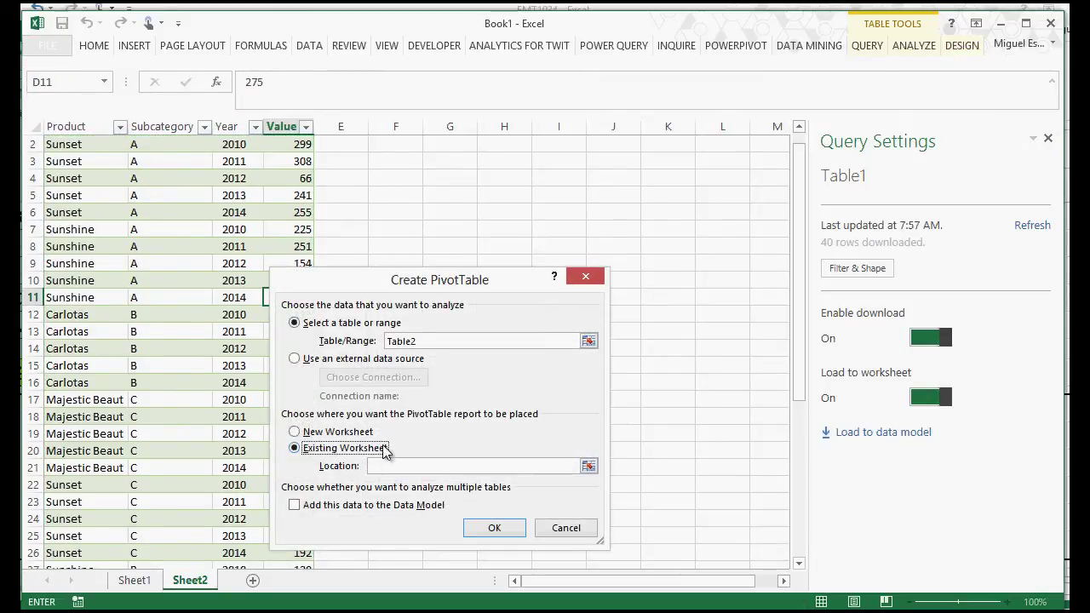
left_click(589, 466)
left_click_drag(431, 182, 428, 122)
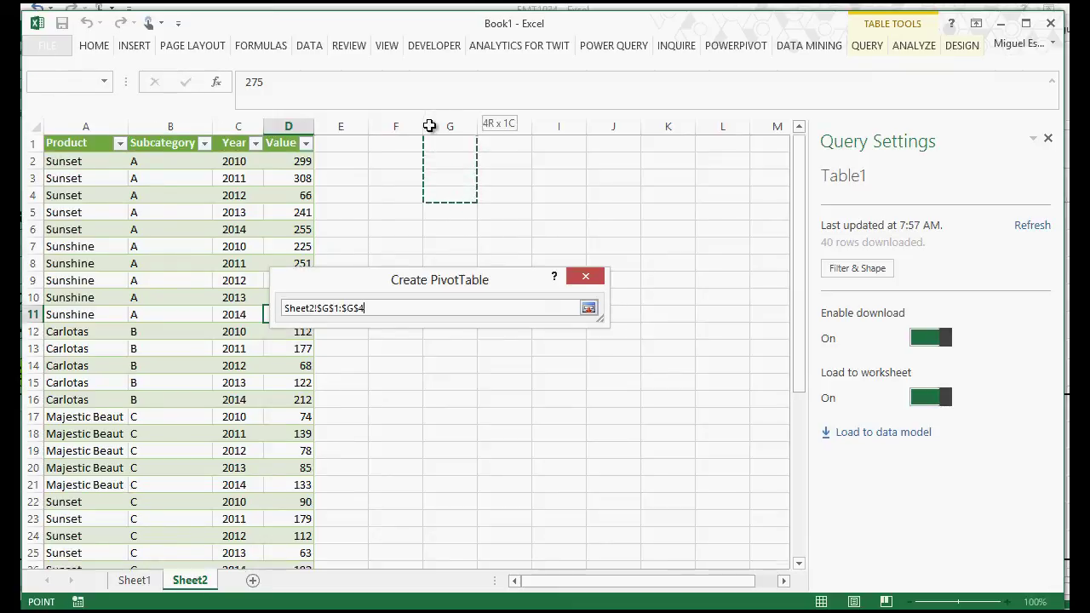
left_click(395, 180)
left_click(141, 586)
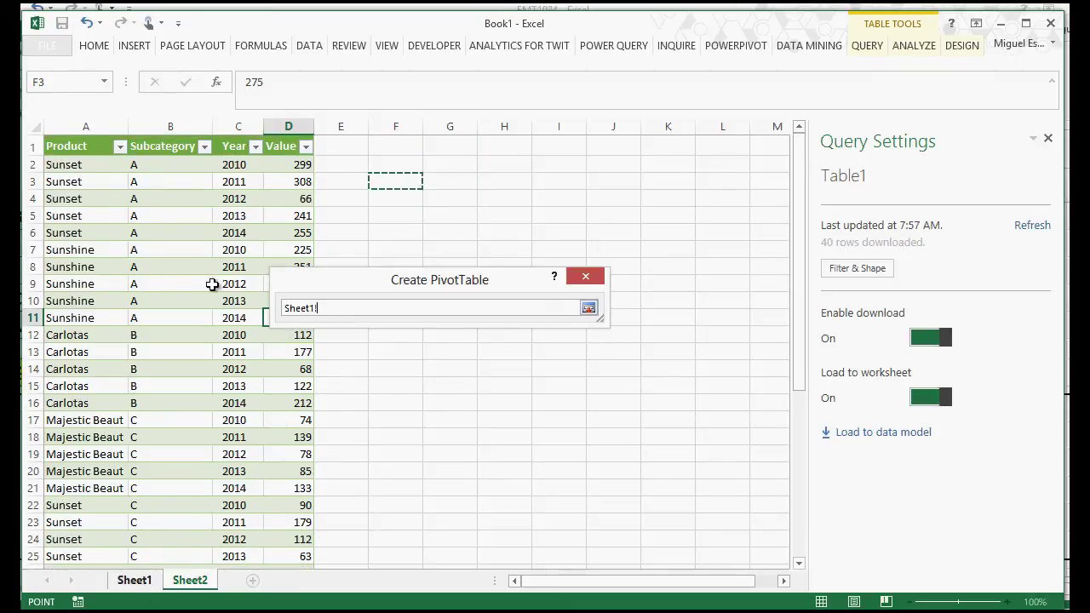
left_click(89, 314)
left_click(589, 309)
left_click(493, 530)
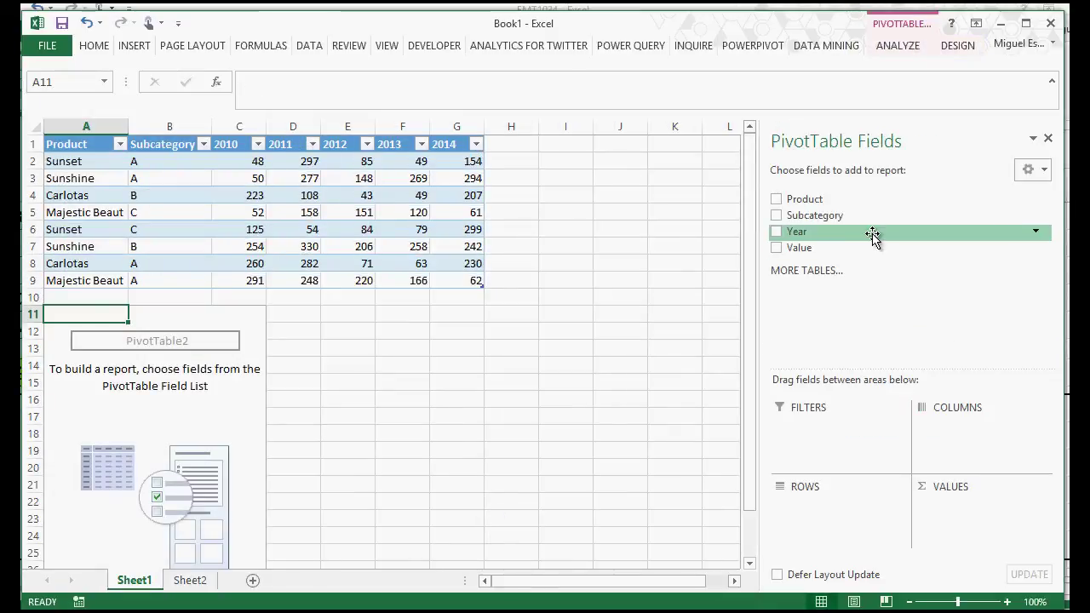
Put Product and Subcategory in Rows and Year in Columns, summing Value
left_click_drag(840, 200, 816, 532)
left_click_drag(830, 213, 842, 528)
left_click_drag(807, 233, 959, 516)
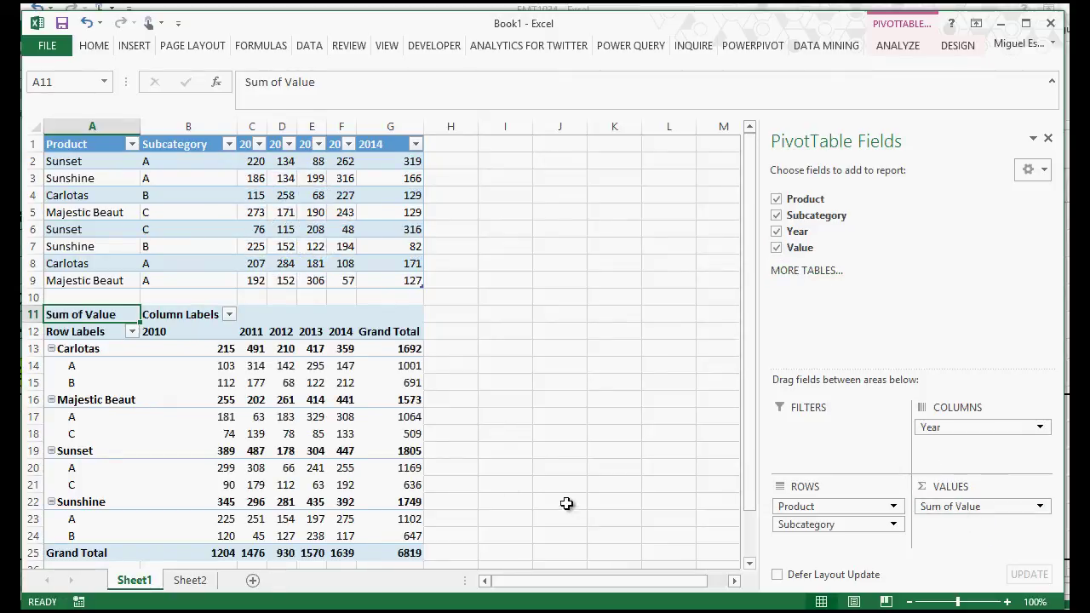
left_click(217, 381)
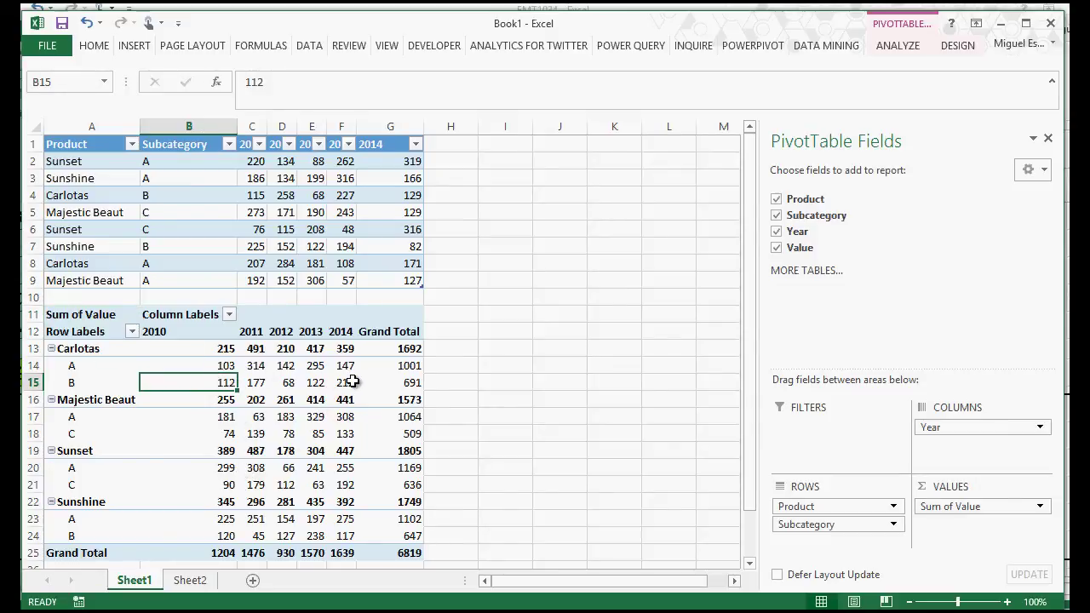
mouse_move(339, 366)
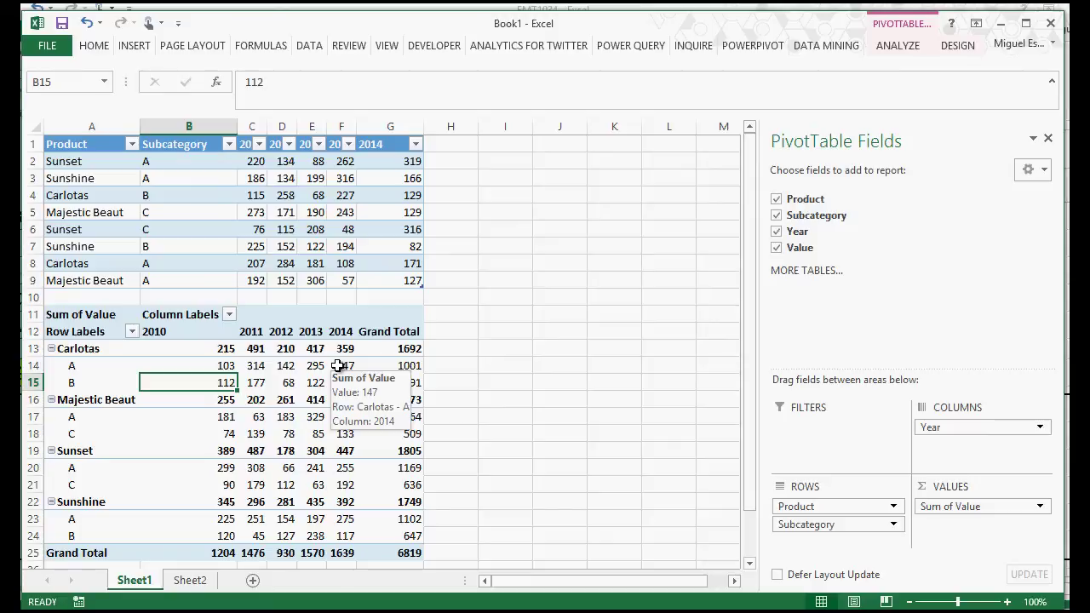
left_click(343, 367)
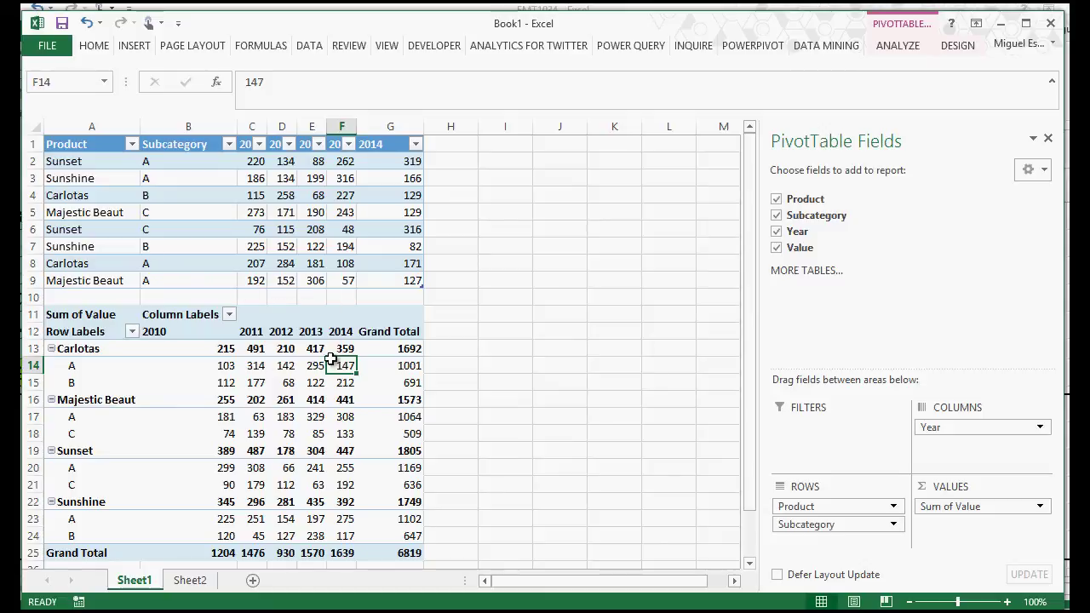
mouse_move(330, 361)
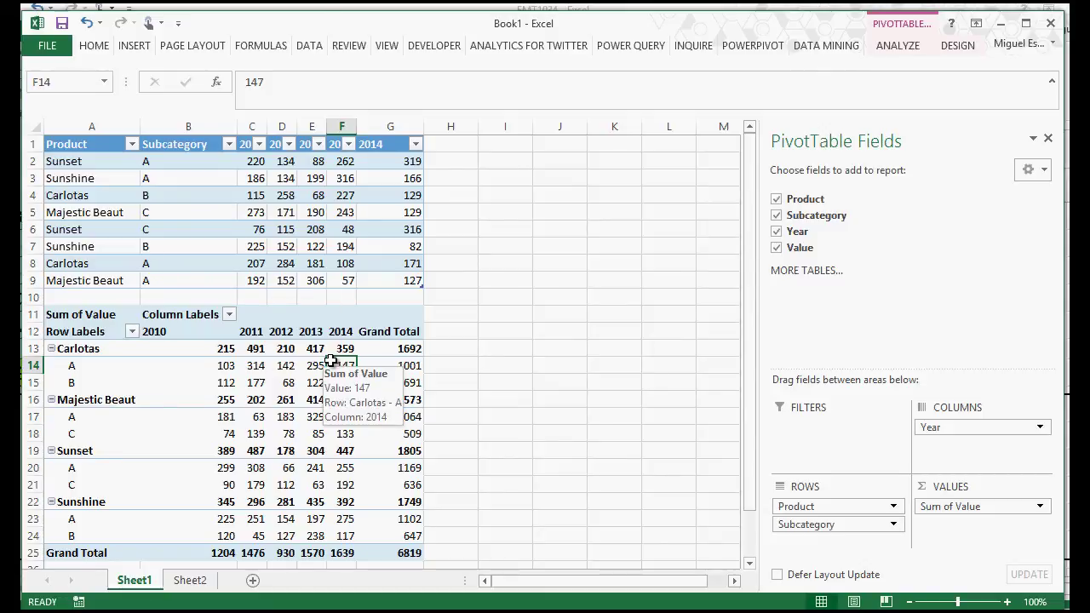
left_click(339, 284)
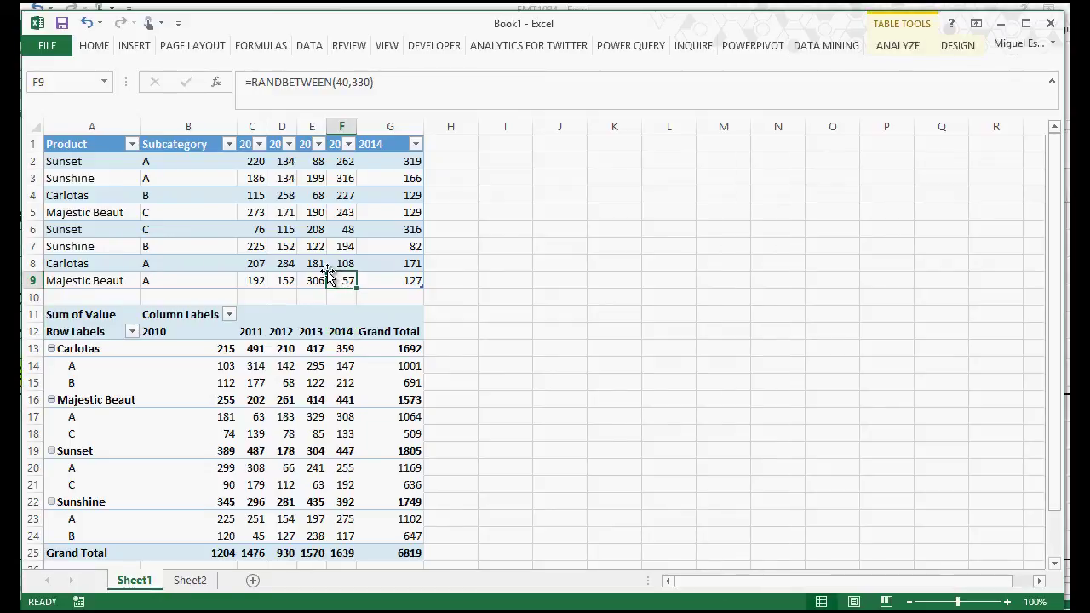
Copy C2:G9 and paste it back as values, then go to Sheet2
left_click(257, 282)
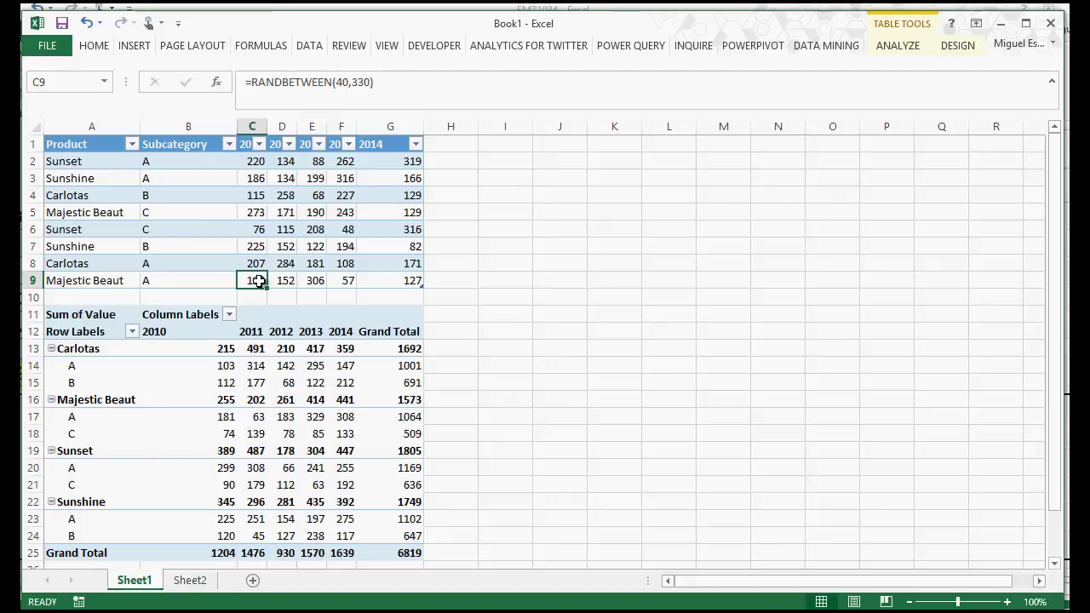
left_click_drag(256, 282, 313, 207)
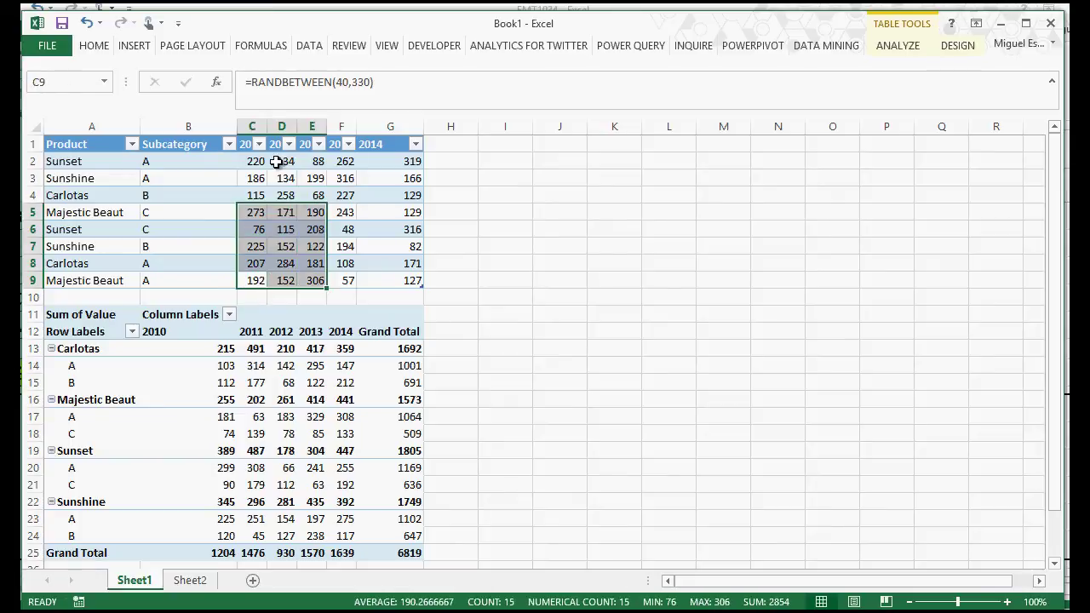
left_click(256, 163)
left_click_drag(257, 163, 397, 284)
key("ctrl+c")
right_click(243, 171)
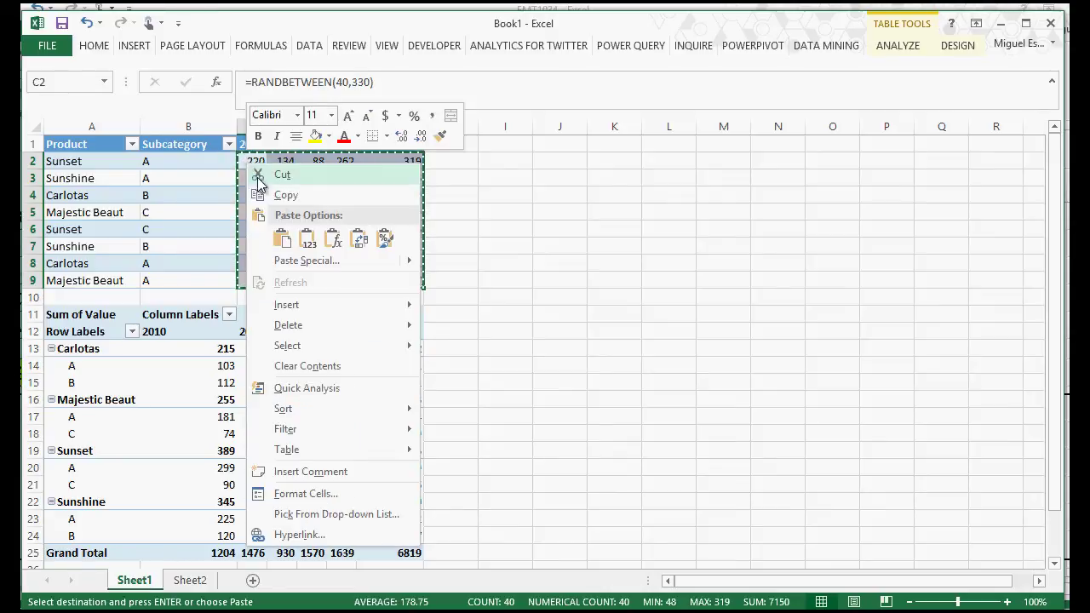
left_click(312, 240)
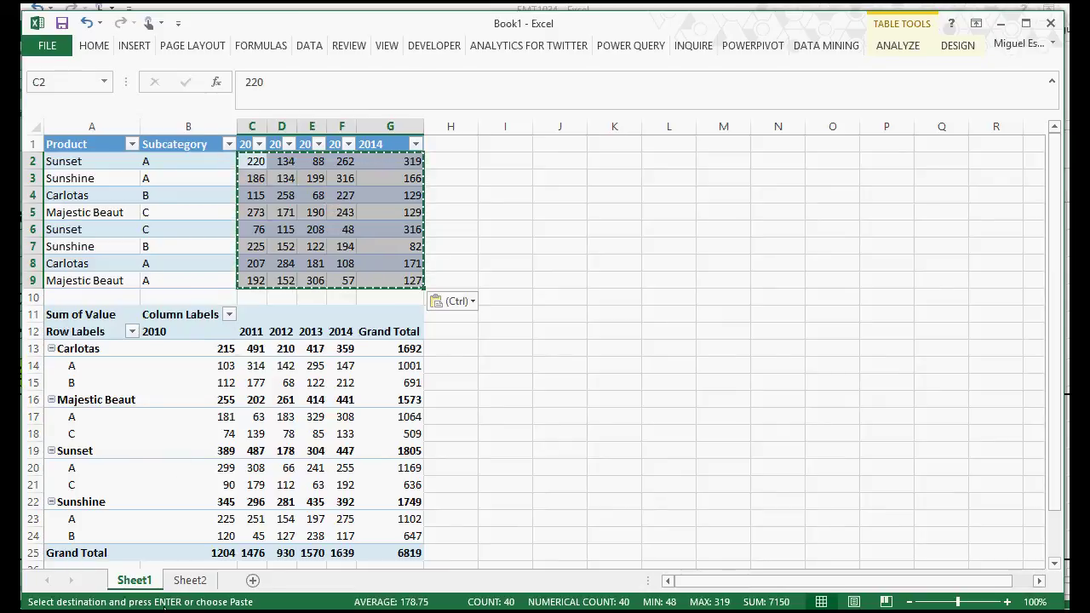
left_click(190, 580)
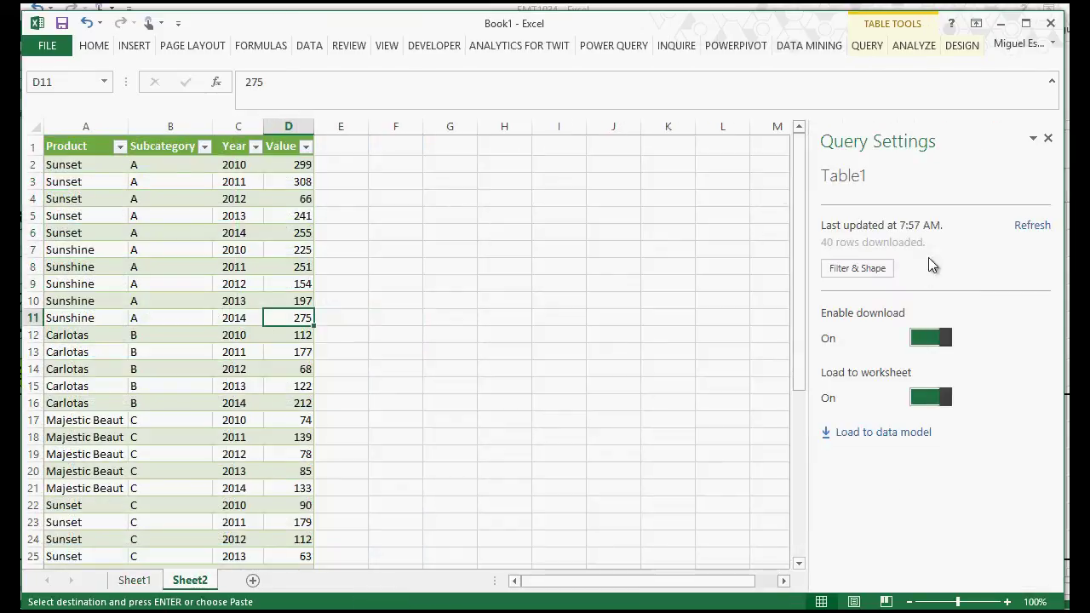
Refresh the Table1 query, then return to the pivot on Sheet1
left_click(238, 250)
left_click(1031, 226)
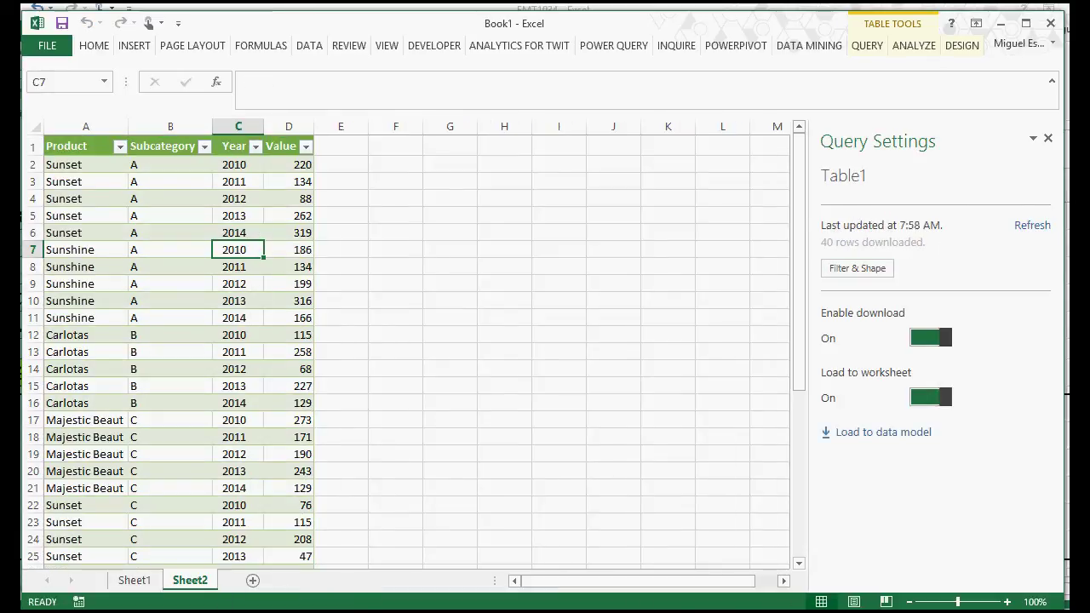
left_click(134, 580)
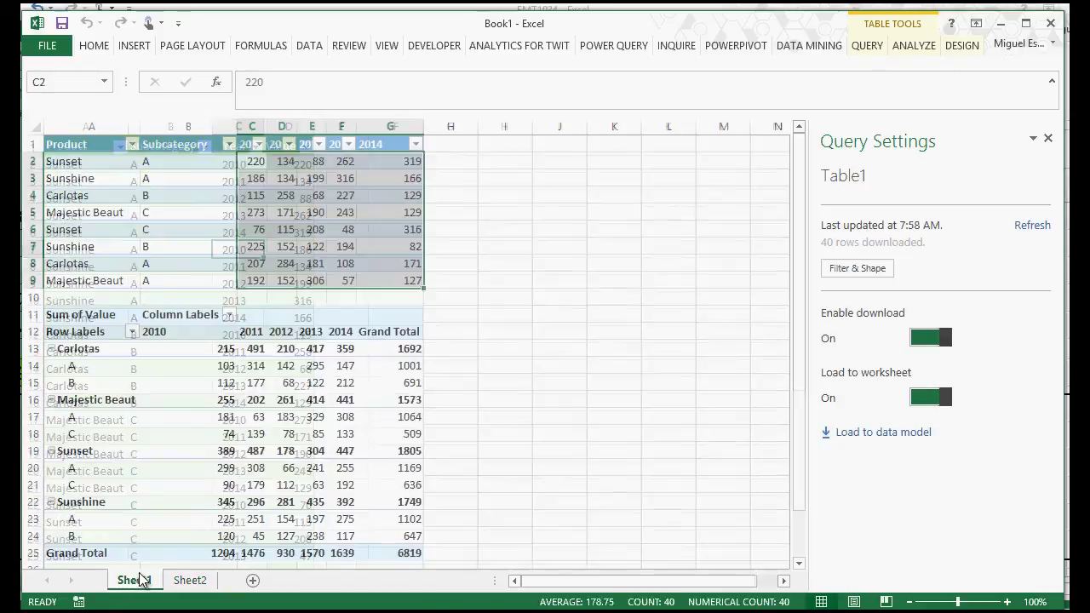
left_click(340, 367)
Refresh the pivot to a 7148 total and compare Carlotas A's 2013–2014 figures with the source
right_click(340, 380)
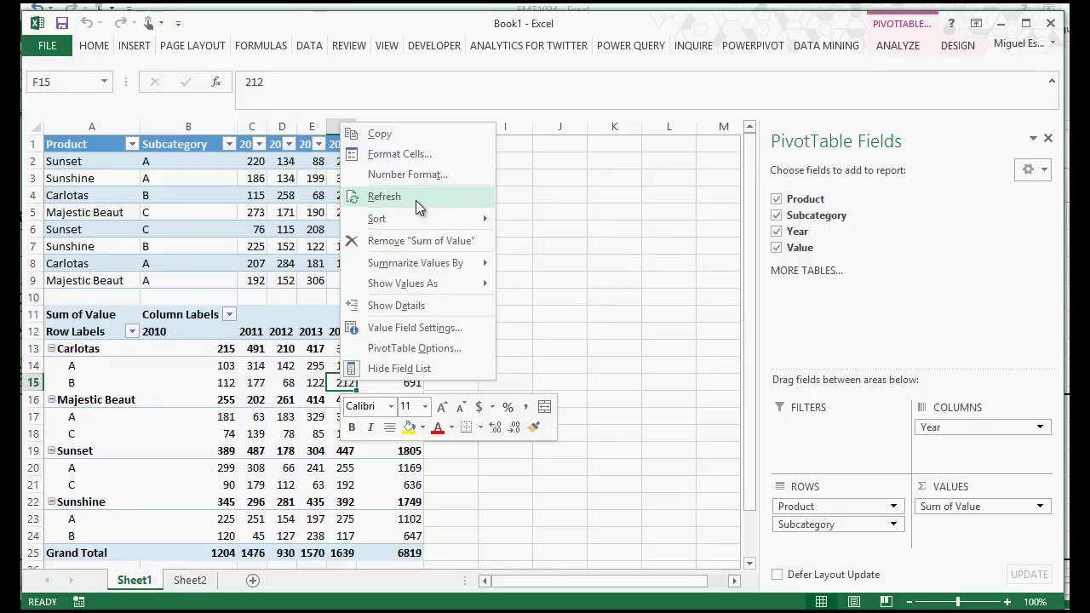
left_click(415, 200)
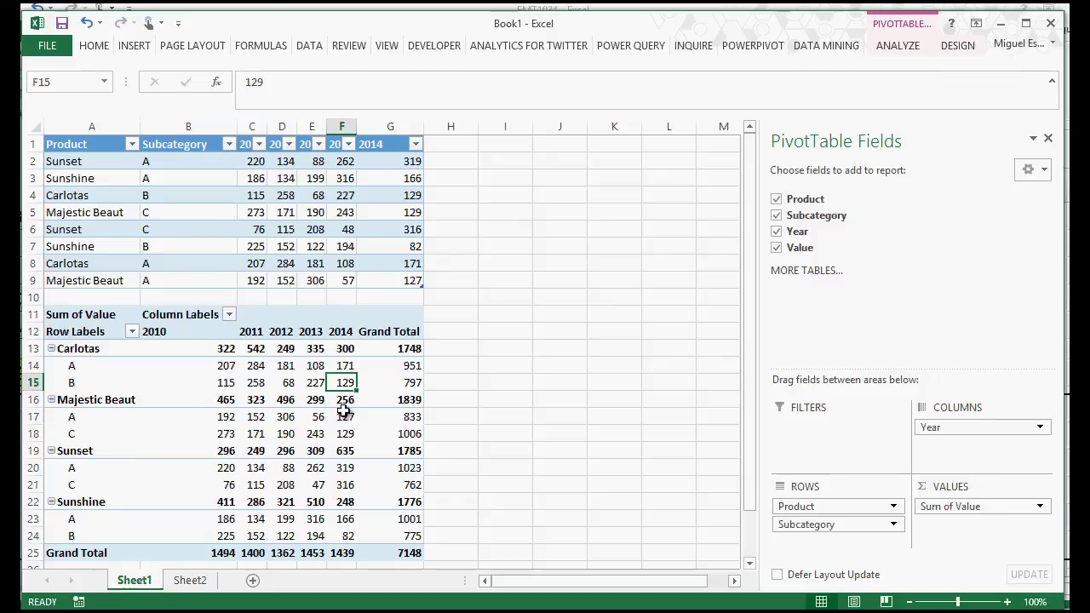
left_click(364, 264)
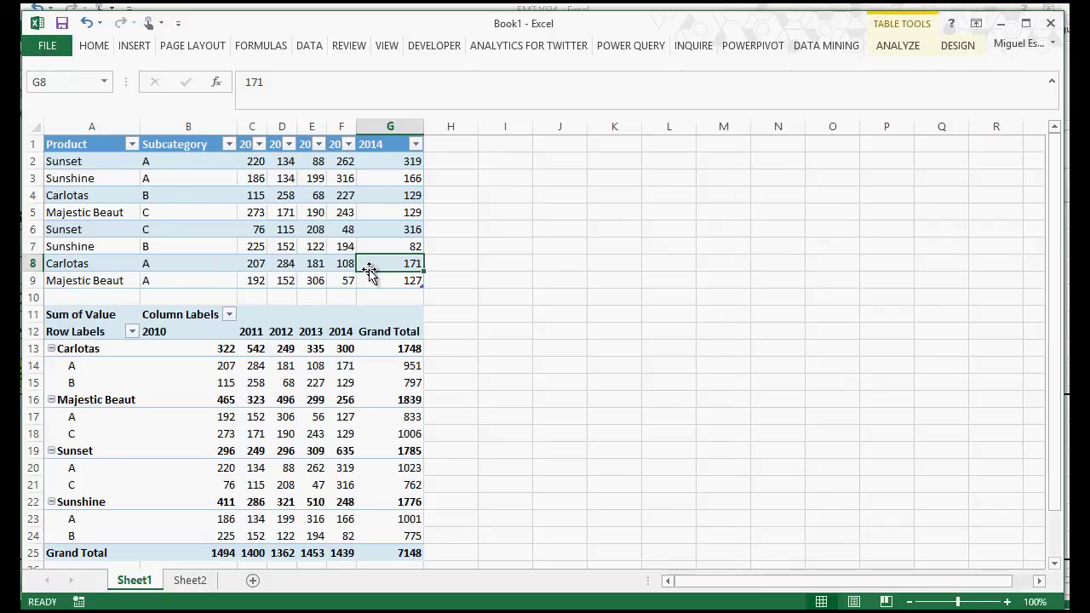
left_click(338, 265)
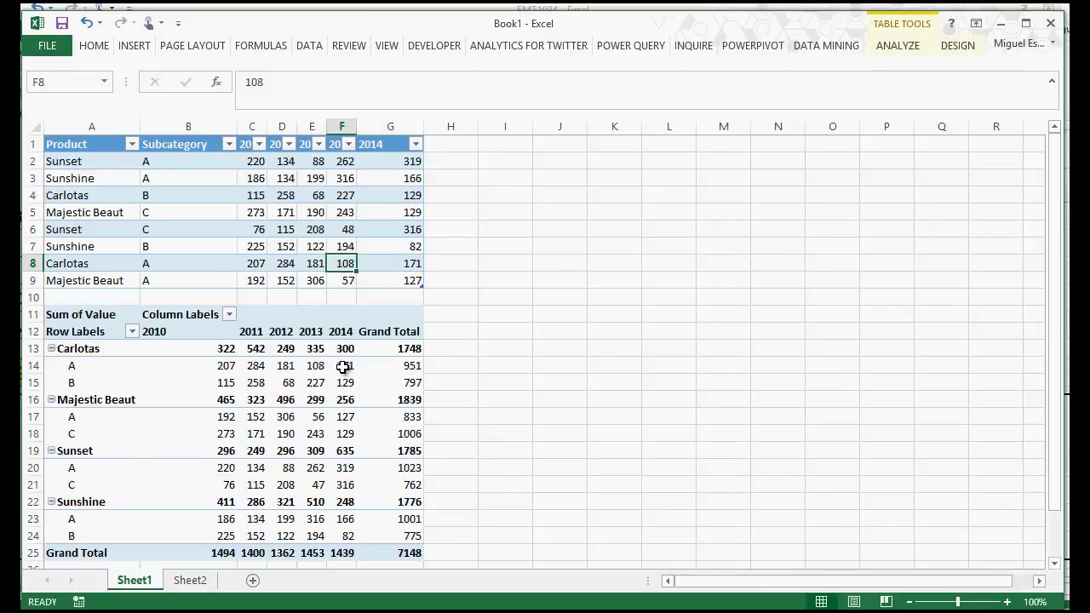
left_click(314, 365)
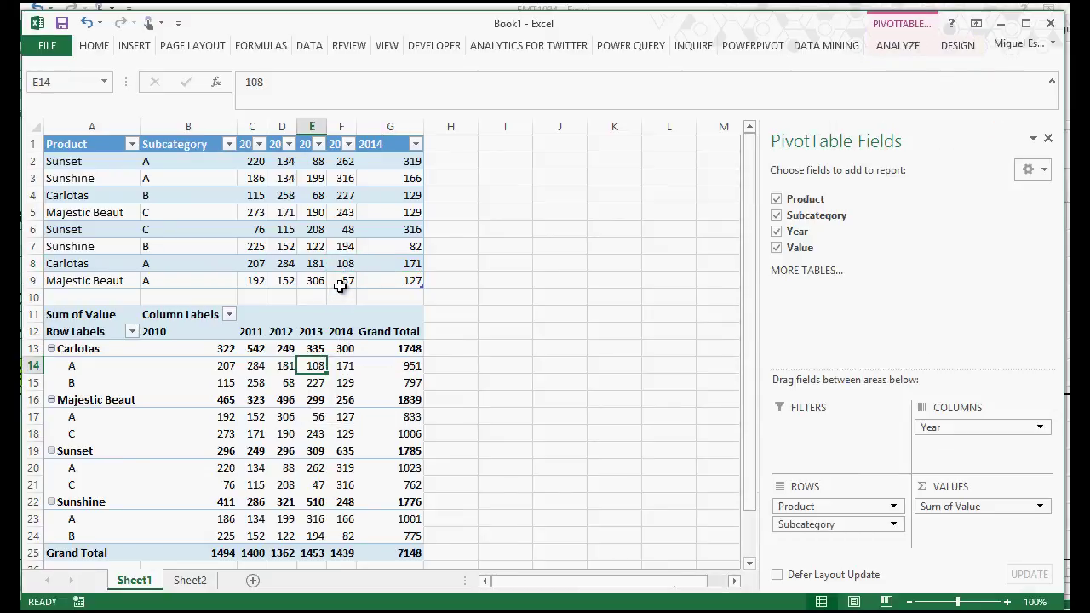
left_click(389, 263)
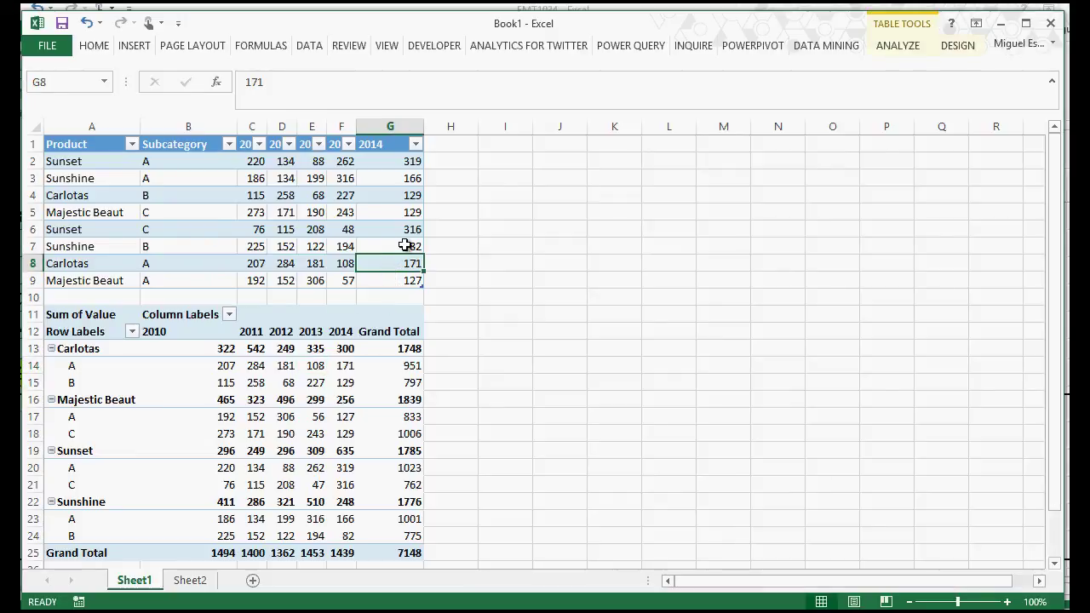
left_click(340, 366)
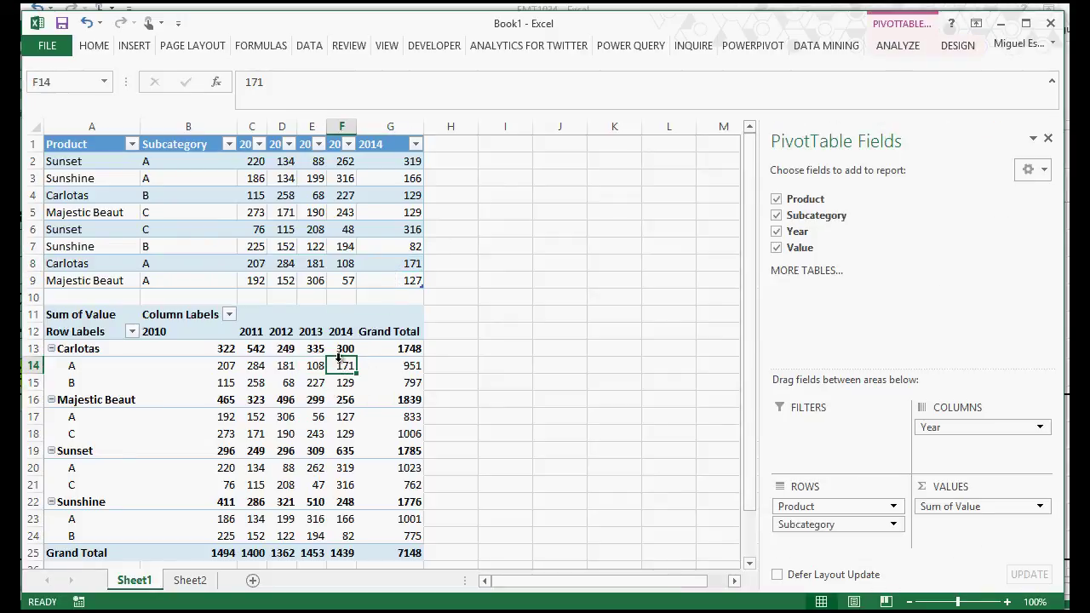